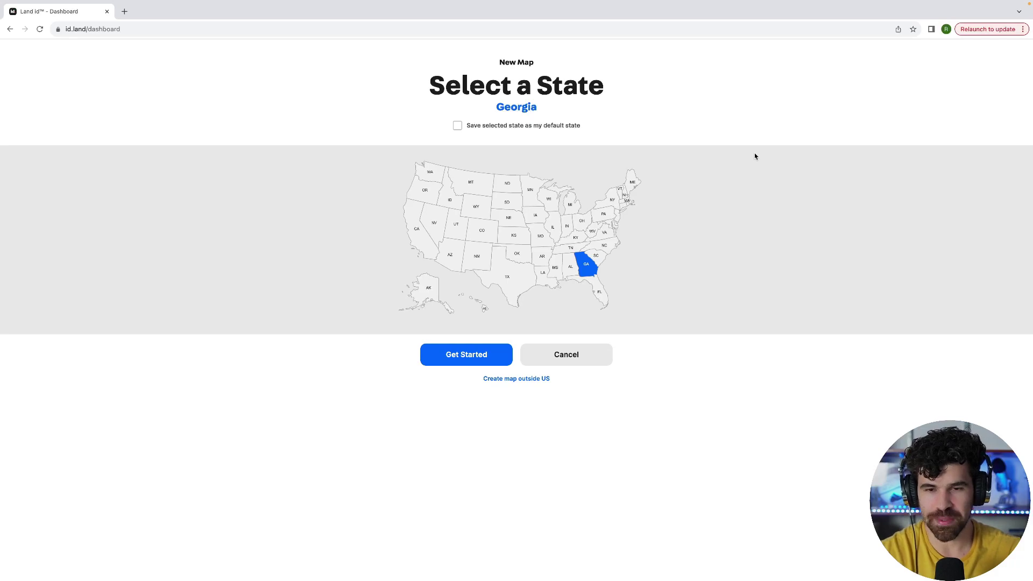
Start a new map for West Virginia and turn on the County Lines overlay
{"action": "left_click", "coordinate": [594, 233]}
{"action": "left_click", "coordinate": [459, 360]}
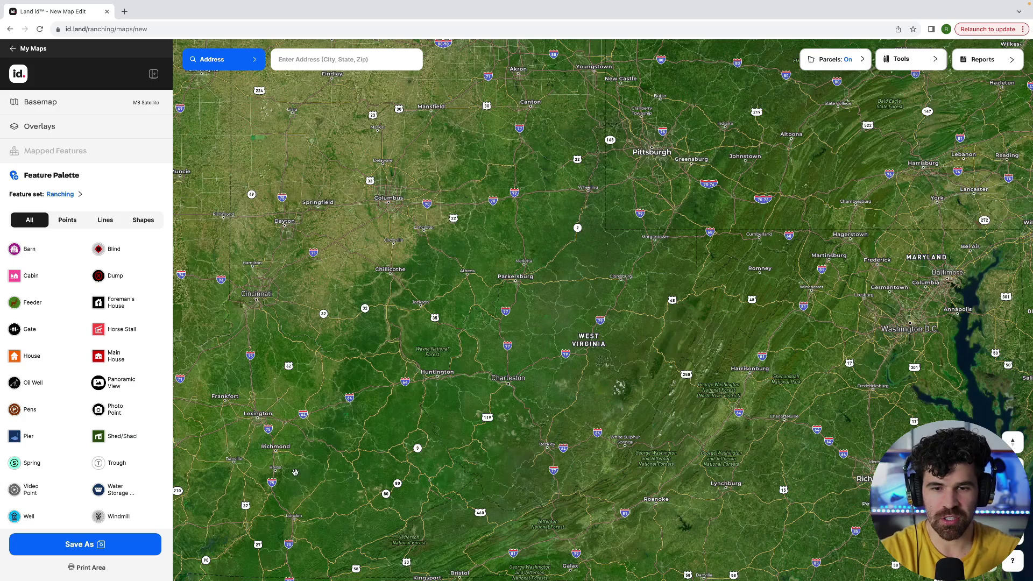
{"action": "left_click", "coordinate": [62, 122]}
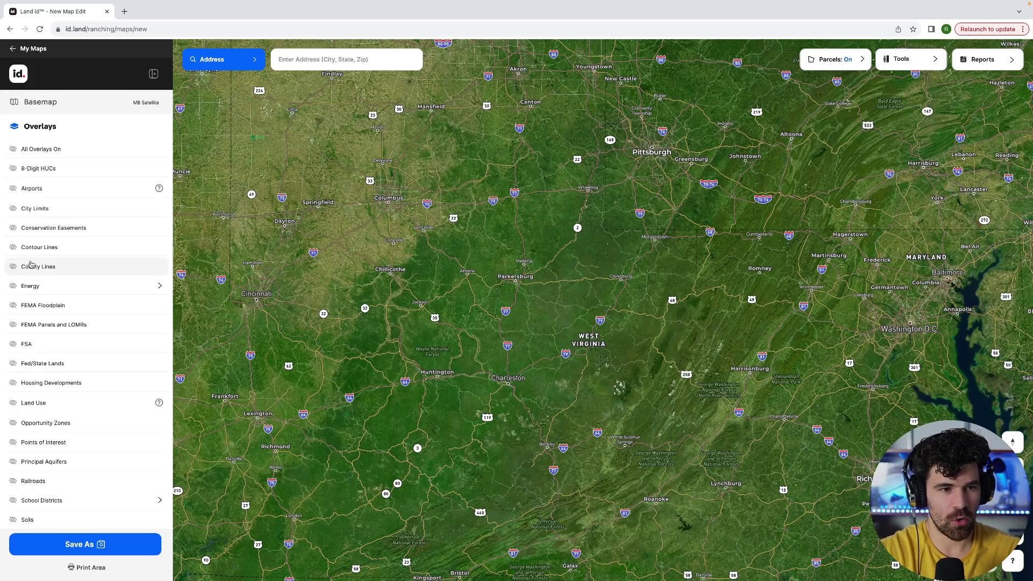
{"action": "left_click", "coordinate": [56, 267]}
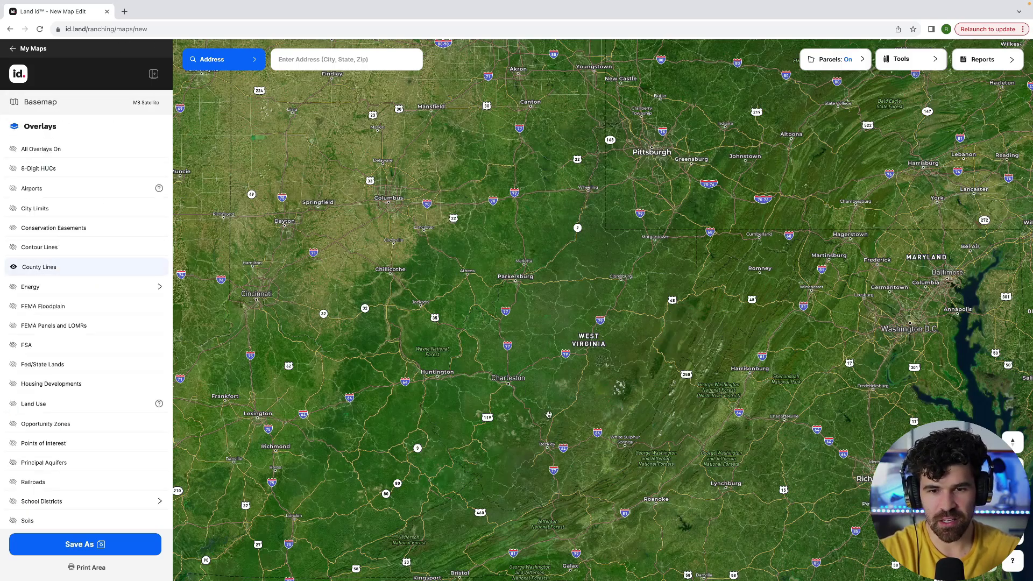
Examine the county boundaries across West Virginia and neighbouring Ohio
{"action": "scroll", "coordinate": [586, 296], "scroll_direction": "up", "scroll_amount": 5}
{"action": "scroll", "coordinate": [586, 296], "scroll_direction": "up", "scroll_amount": 2}
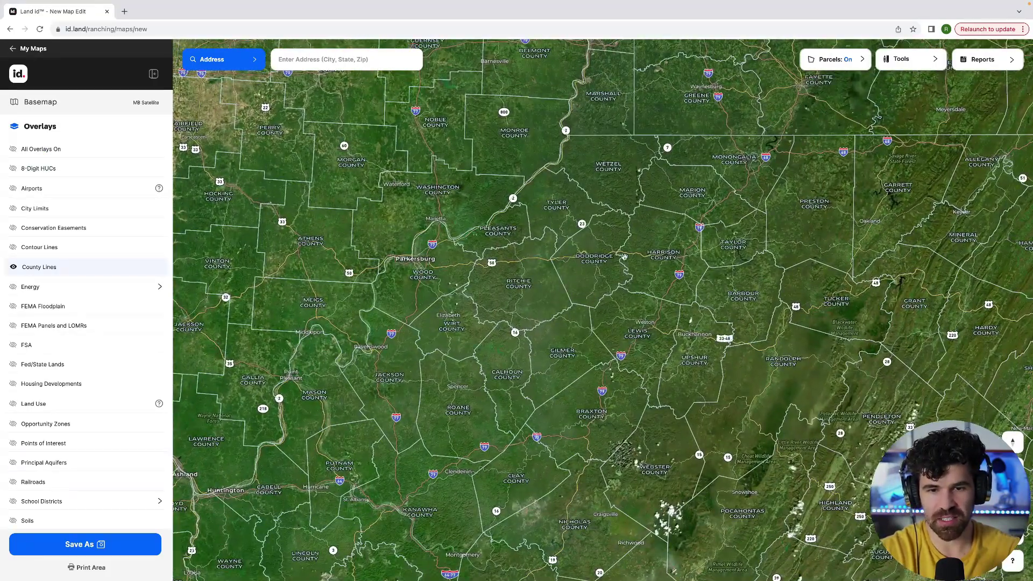
{"action": "left_click_drag", "start_coordinate": [480, 332], "coordinate": [704, 411]}
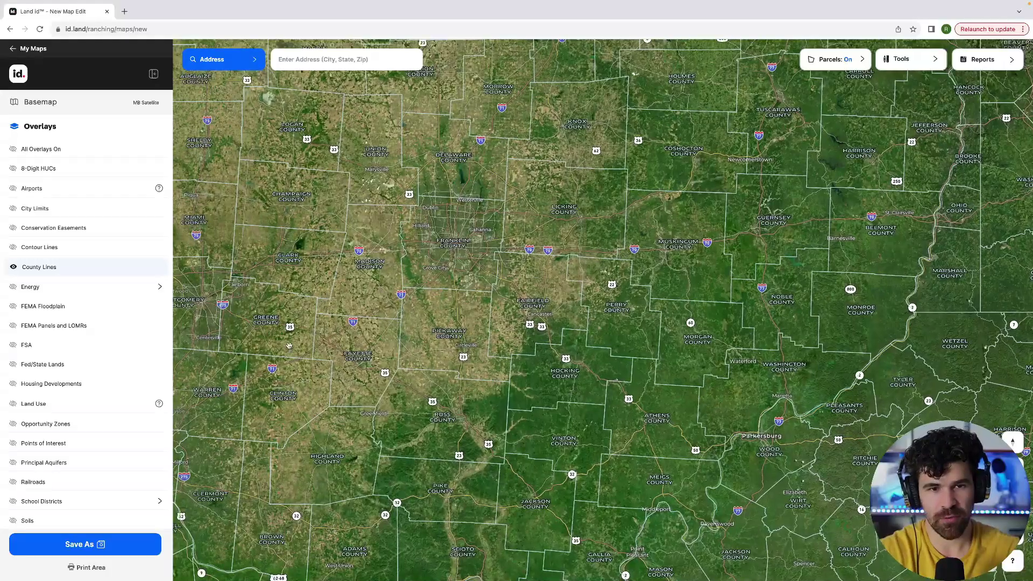
{"action": "left_click_drag", "start_coordinate": [183, 197], "coordinate": [339, 263]}
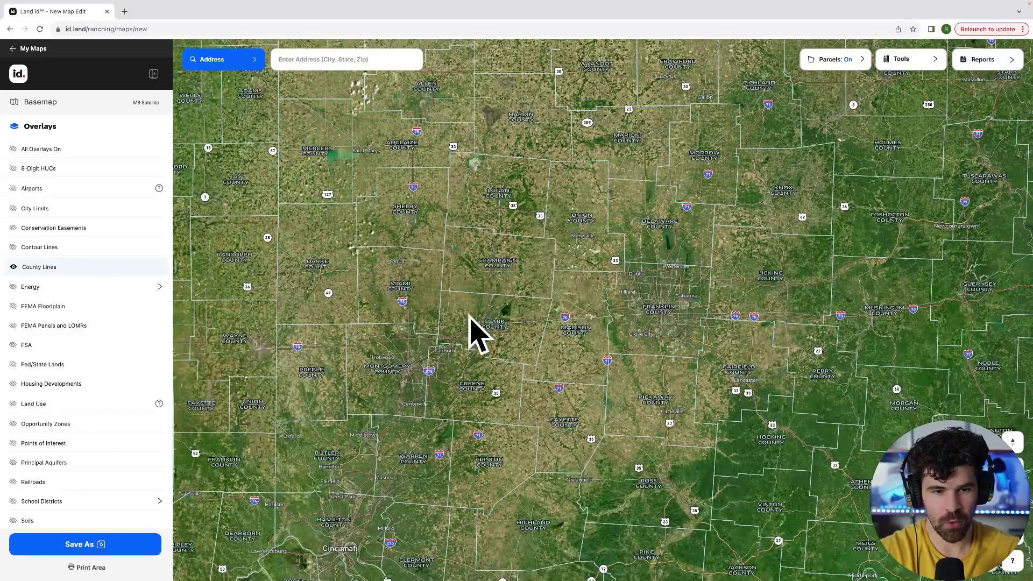
{"action": "left_click_drag", "start_coordinate": [773, 324], "coordinate": [618, 238]}
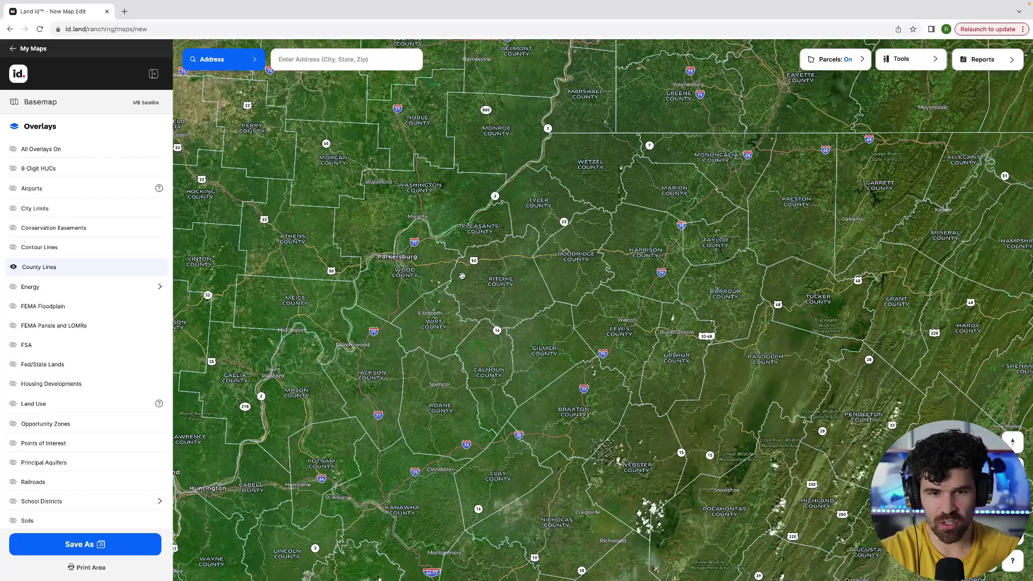
{"action": "left_click_drag", "start_coordinate": [462, 275], "coordinate": [452, 230]}
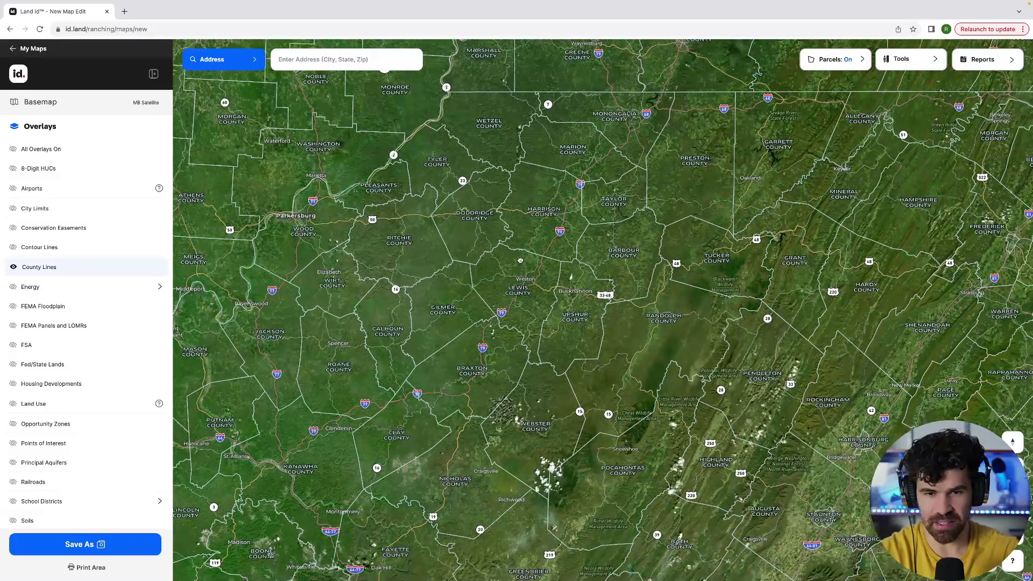
{"action": "left_click_drag", "start_coordinate": [574, 267], "coordinate": [538, 273]}
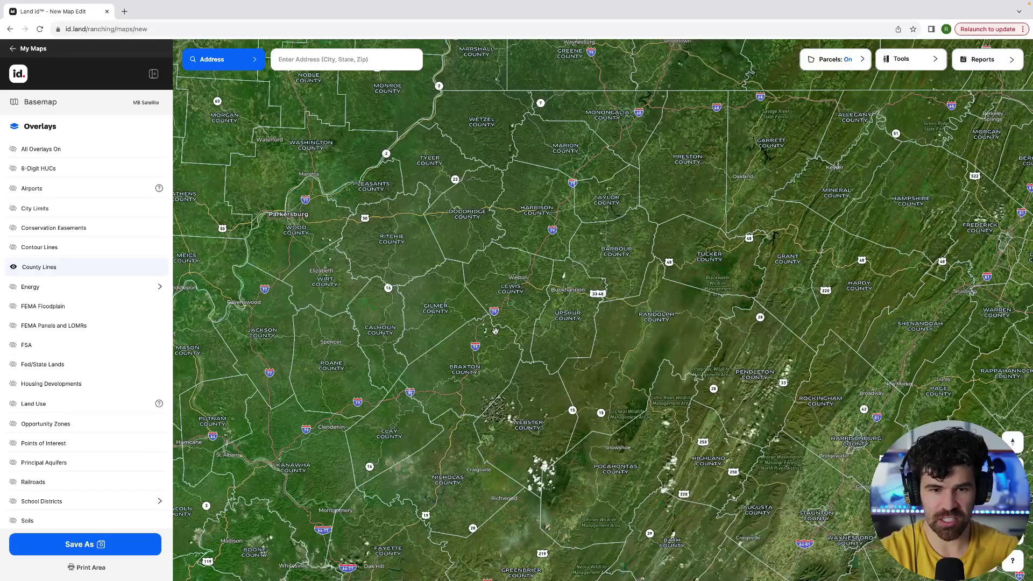
Turn on the Contour Lines overlay for the parcels beside I-79 south of Weston in central West Virginia
{"action": "scroll", "coordinate": [503, 288], "scroll_direction": "up", "scroll_amount": 10}
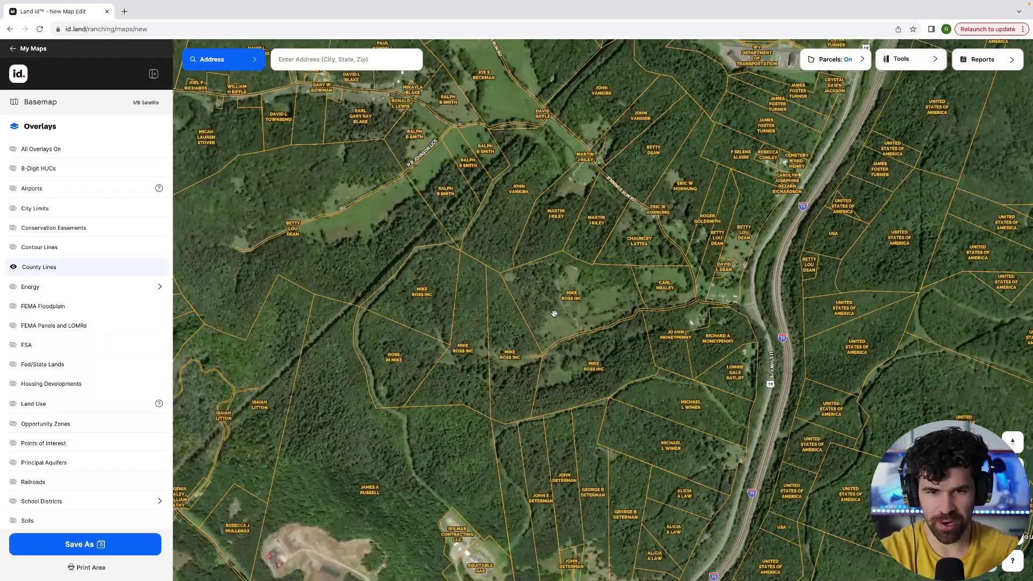
{"action": "scroll", "coordinate": [554, 313], "scroll_direction": "up", "scroll_amount": 2}
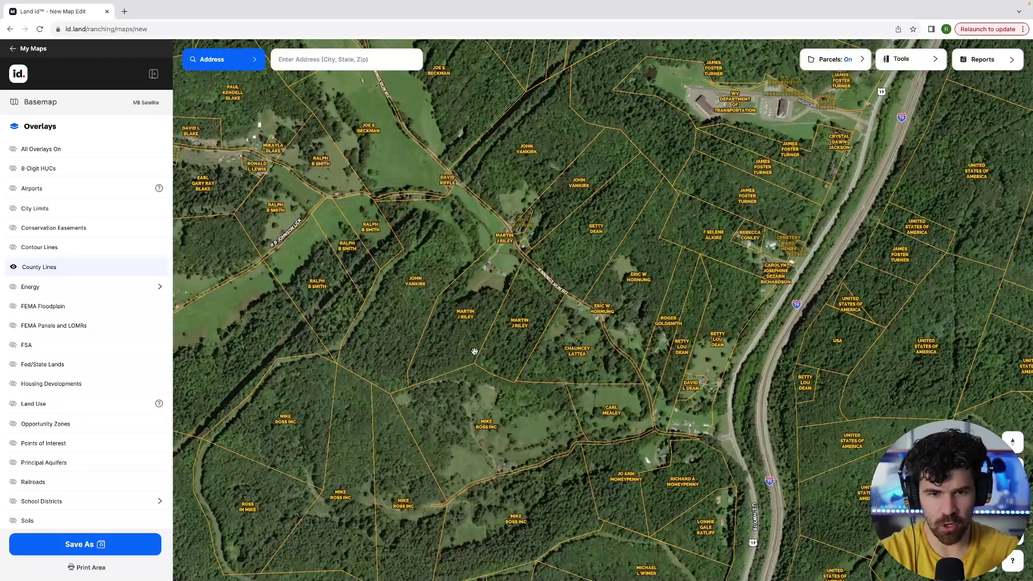
{"action": "scroll", "coordinate": [475, 351], "scroll_direction": "up", "scroll_amount": 2}
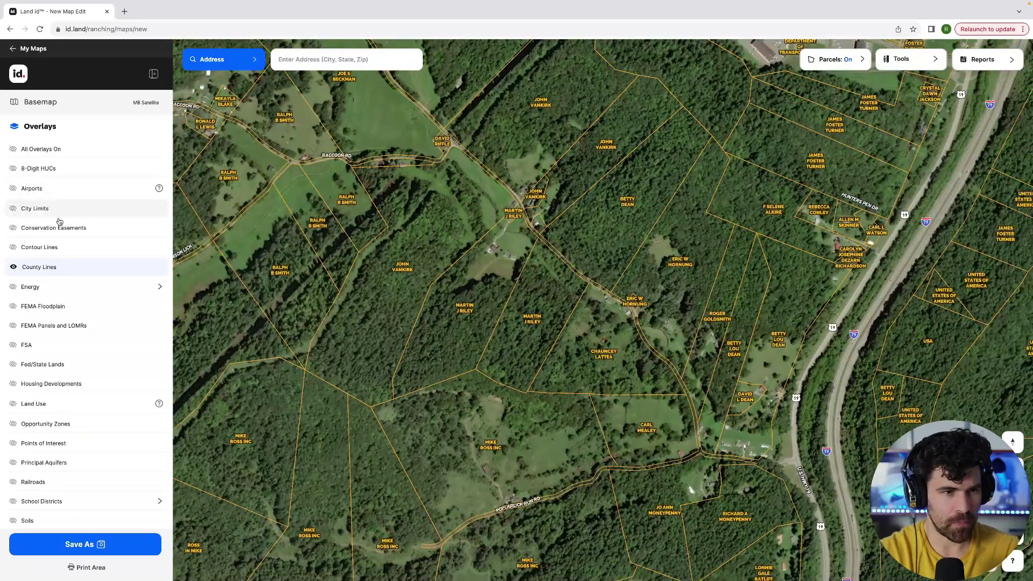
{"action": "left_click", "coordinate": [66, 247]}
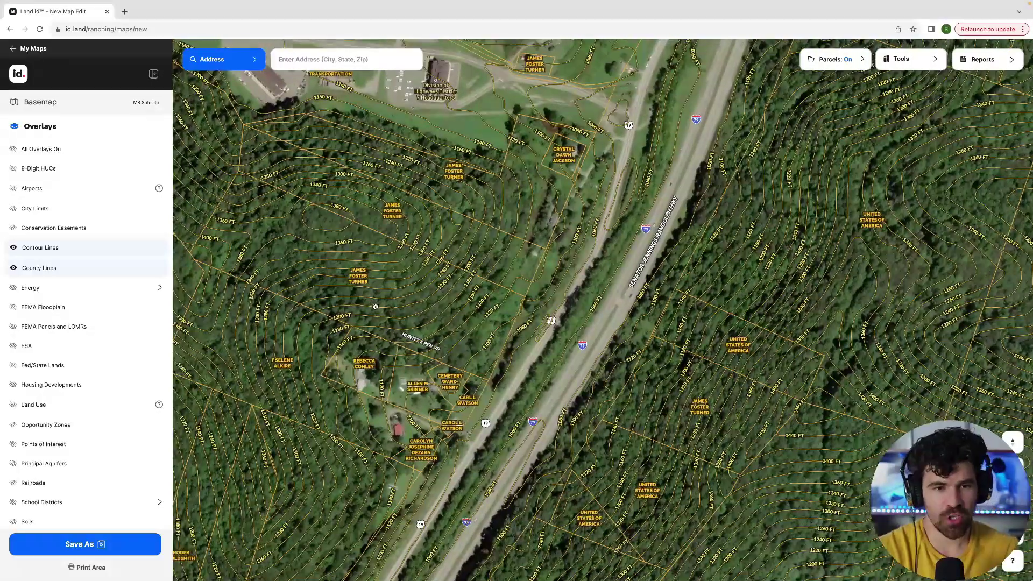
Convert the wooded 32.21-acre parcel on the west side of US 19 to a mapped feature
{"action": "left_click_drag", "start_coordinate": [376, 306], "coordinate": [387, 308]}
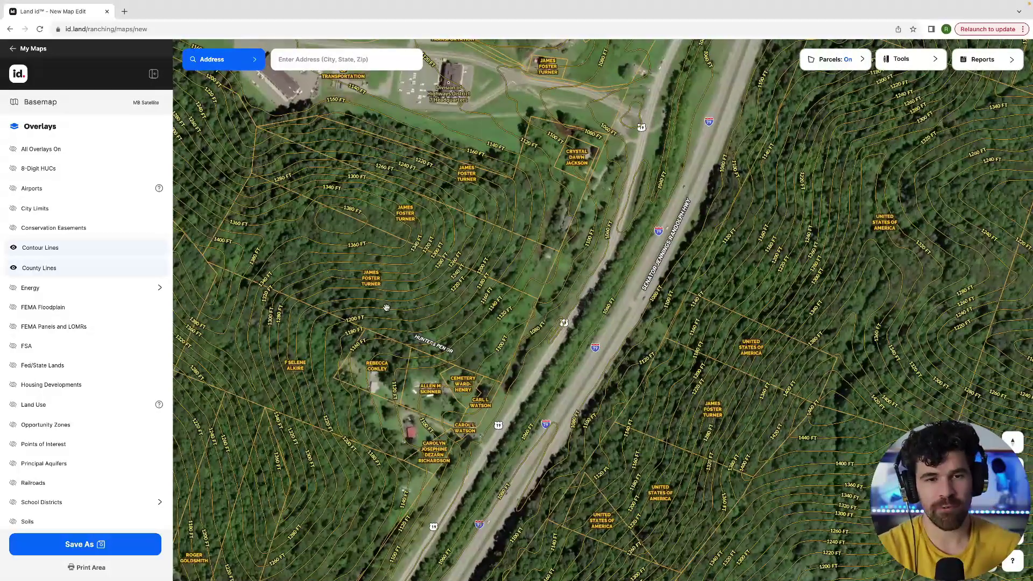
{"action": "left_click", "coordinate": [387, 308]}
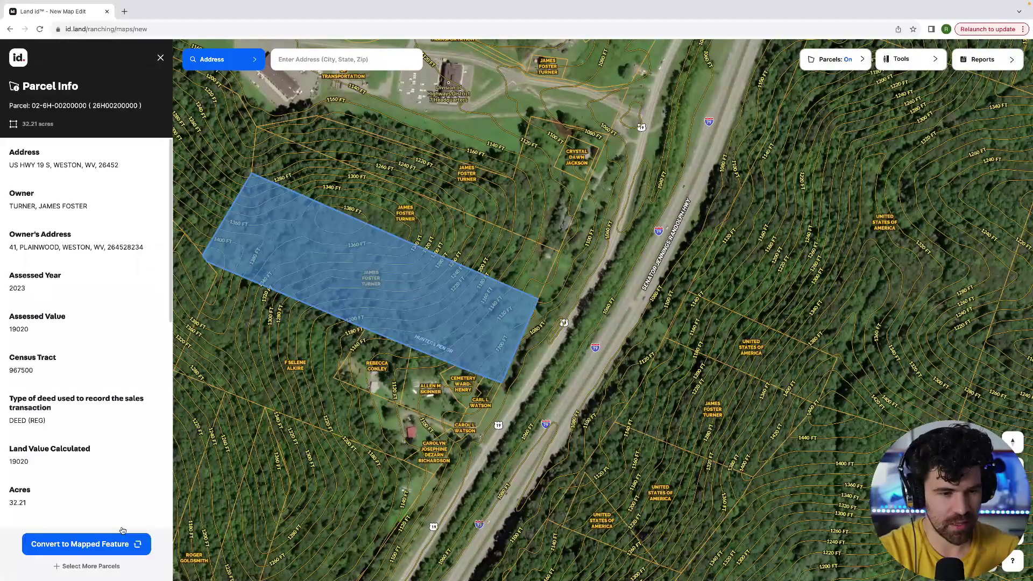
{"action": "left_click", "coordinate": [98, 549]}
{"action": "left_click", "coordinate": [489, 374]}
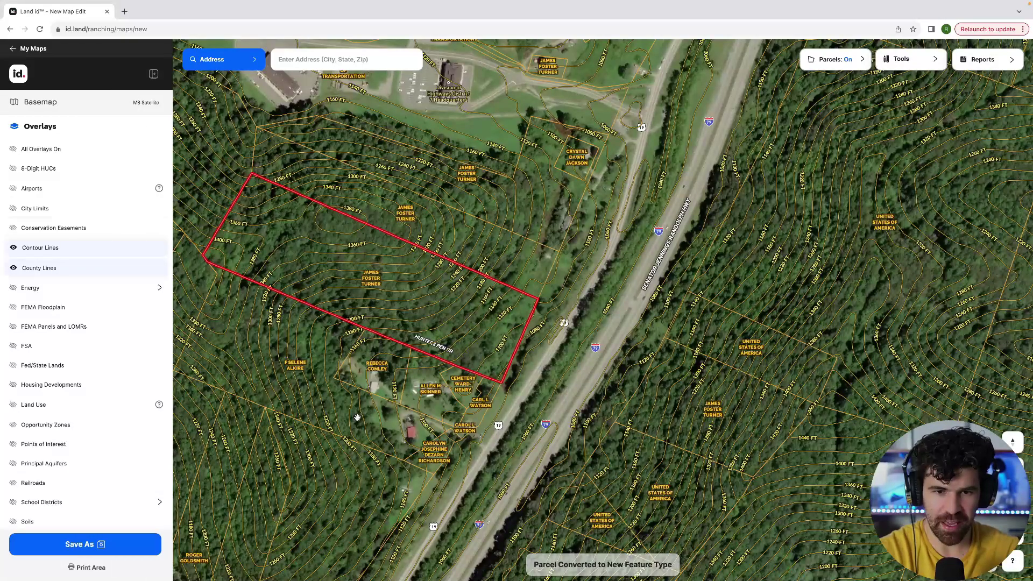
Examine the contour spacing and elevations on the mapped parcel's eastern slope, near the boundary facing US 19
{"action": "left_click_drag", "start_coordinate": [326, 277], "coordinate": [378, 254]}
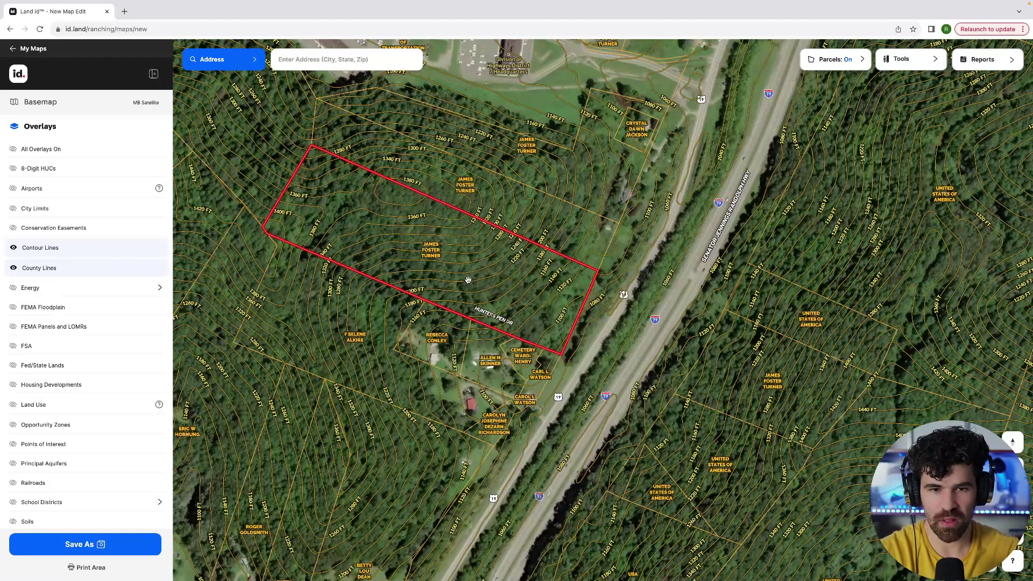
{"action": "scroll", "coordinate": [546, 229], "scroll_direction": "up", "scroll_amount": 3}
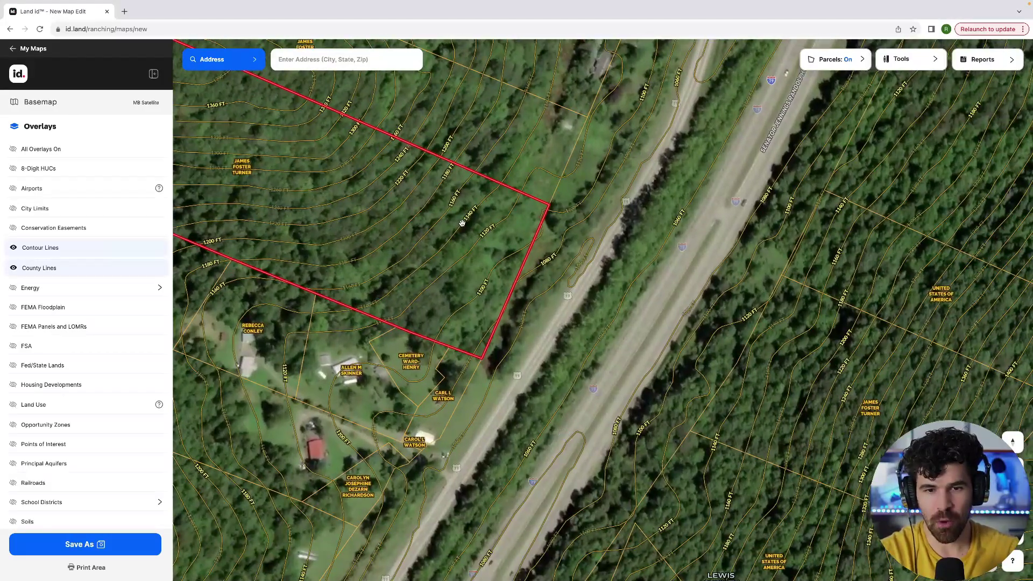
{"action": "left_click_drag", "start_coordinate": [461, 224], "coordinate": [497, 230]}
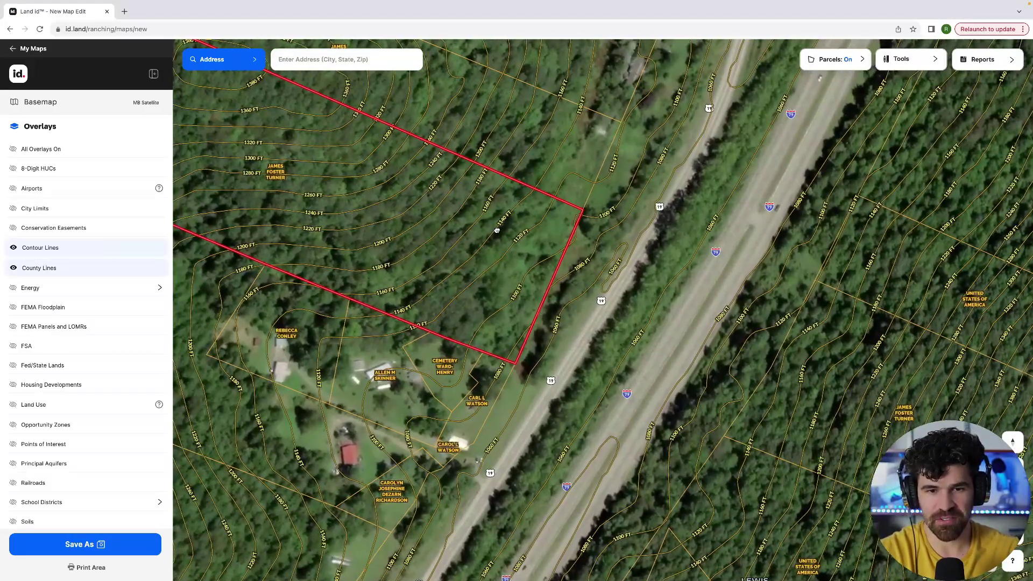
{"action": "scroll", "coordinate": [514, 263], "scroll_direction": "up", "scroll_amount": 2}
{"action": "scroll", "coordinate": [516, 269], "scroll_direction": "up", "scroll_amount": 2}
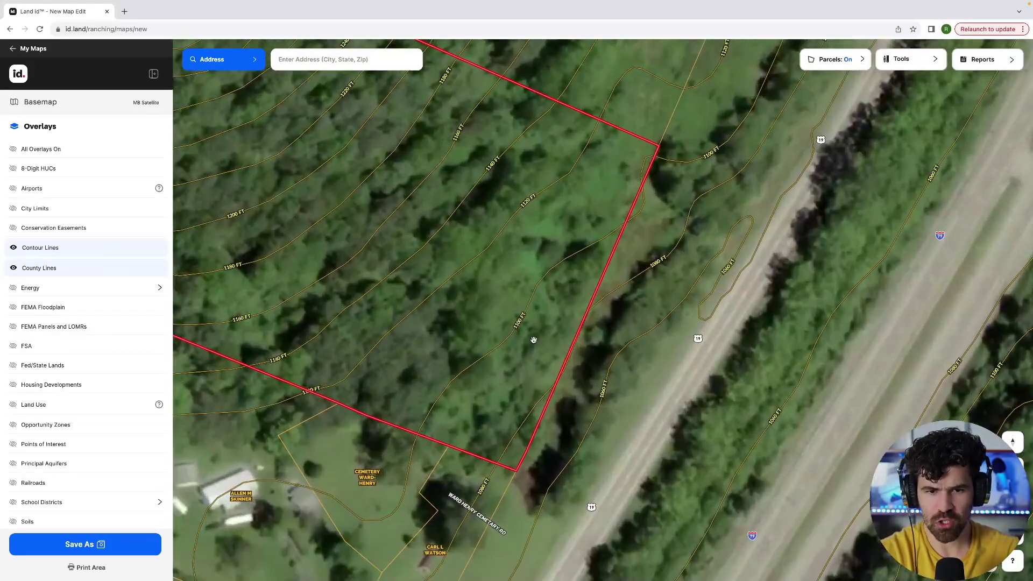
{"action": "left_click_drag", "start_coordinate": [479, 309], "coordinate": [525, 371]}
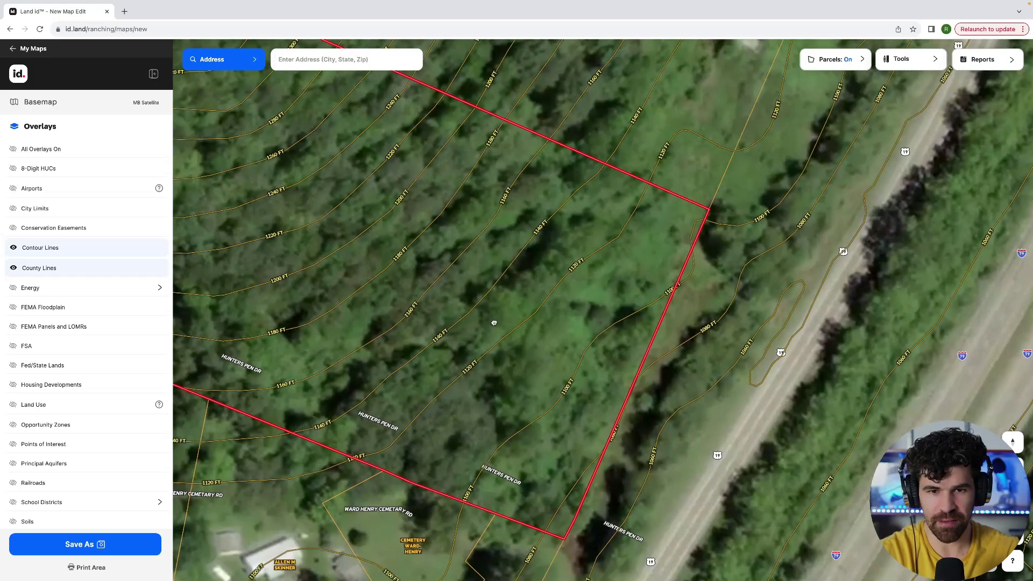
{"action": "left_click_drag", "start_coordinate": [579, 230], "coordinate": [609, 257]}
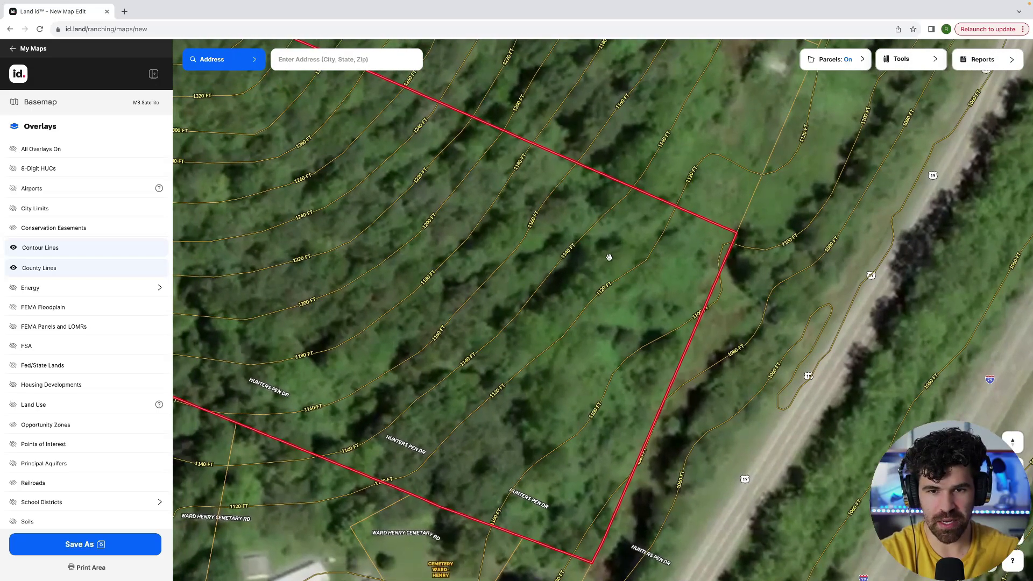
{"action": "scroll", "coordinate": [532, 263], "scroll_direction": "up", "scroll_amount": 3}
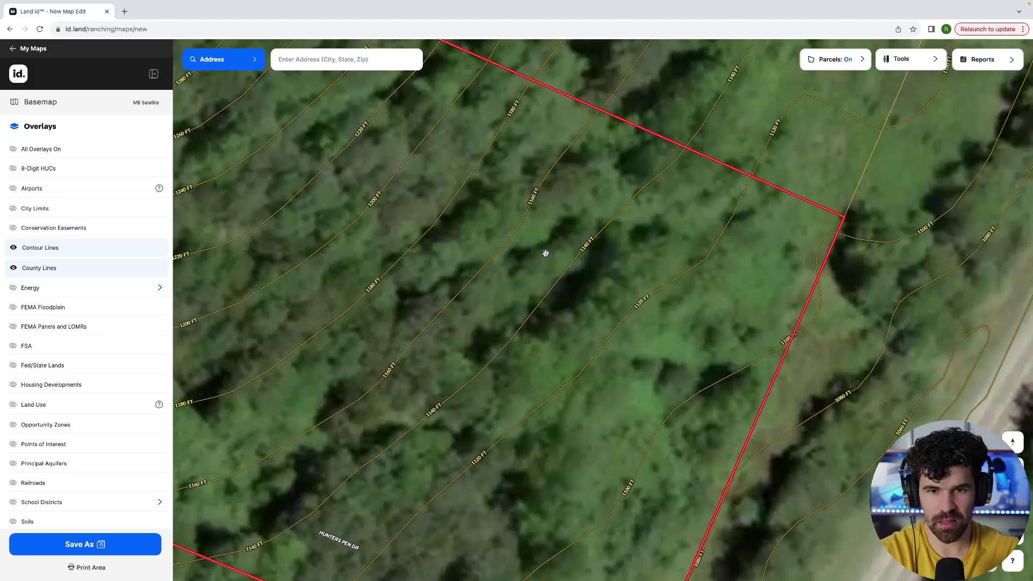
{"action": "key", "text": "Left"}
{"action": "key", "text": "Up"}
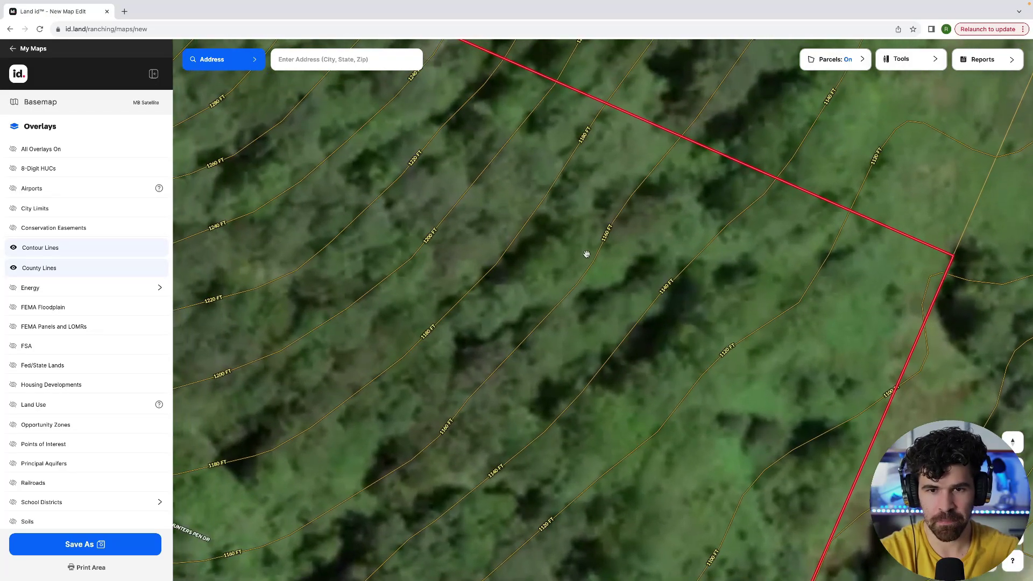
{"action": "key", "text": "Left"}
{"action": "left_click_drag", "start_coordinate": [489, 317], "coordinate": [377, 214]}
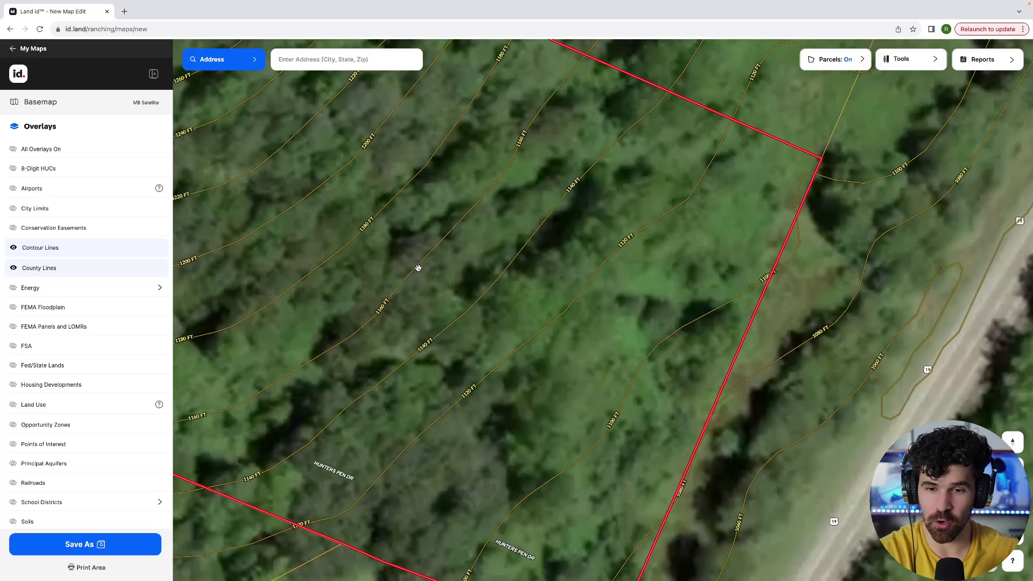
{"action": "scroll", "coordinate": [439, 277], "scroll_direction": "down", "scroll_amount": 1}
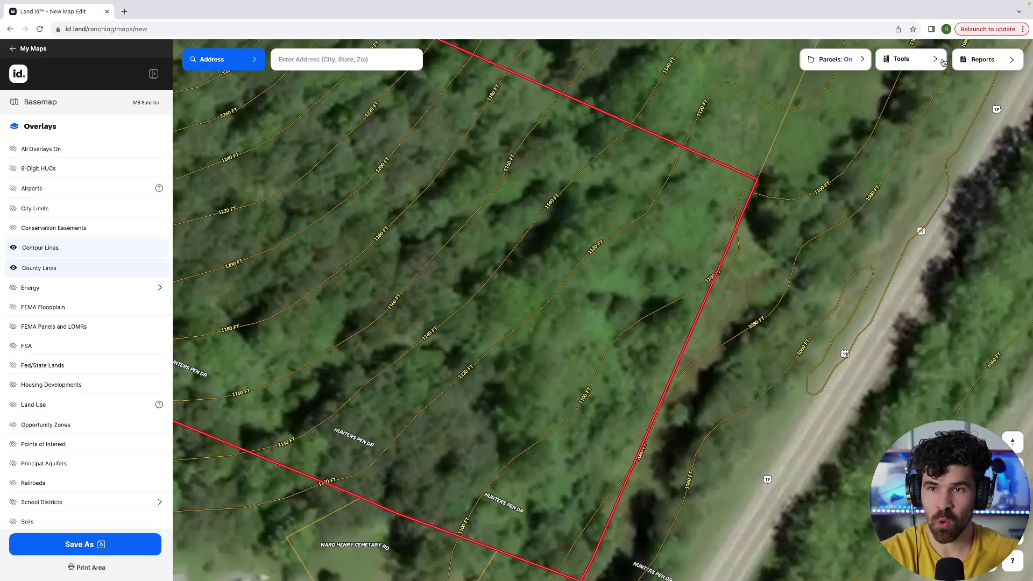
Measure the distance in feet from the 1080 ft contour at the parcel's eastern boundary uphill to the 1180 ft contour
{"action": "left_click", "coordinate": [921, 62]}
{"action": "left_click", "coordinate": [901, 84]}
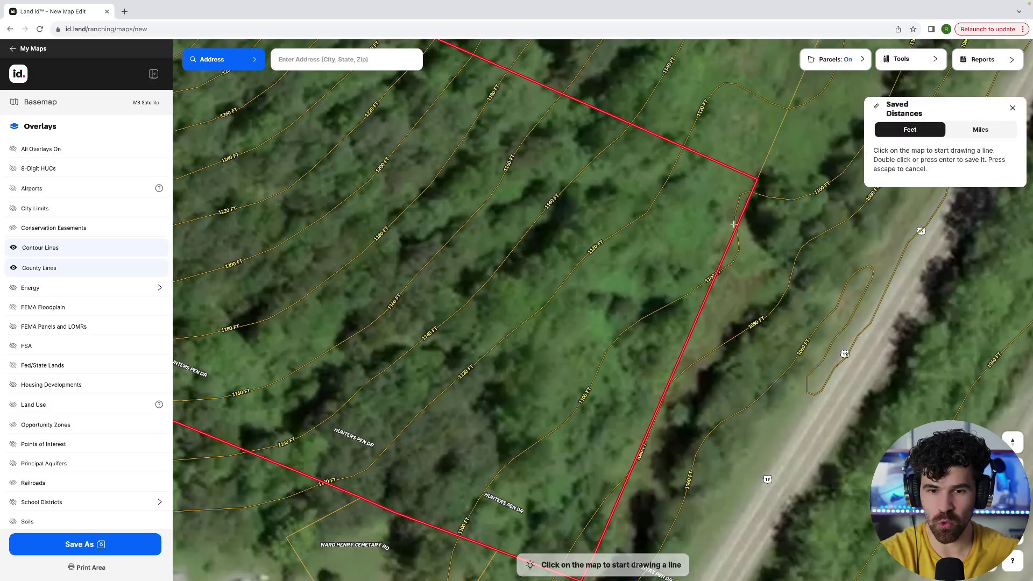
{"action": "scroll", "coordinate": [632, 371], "scroll_direction": "up", "scroll_amount": 1}
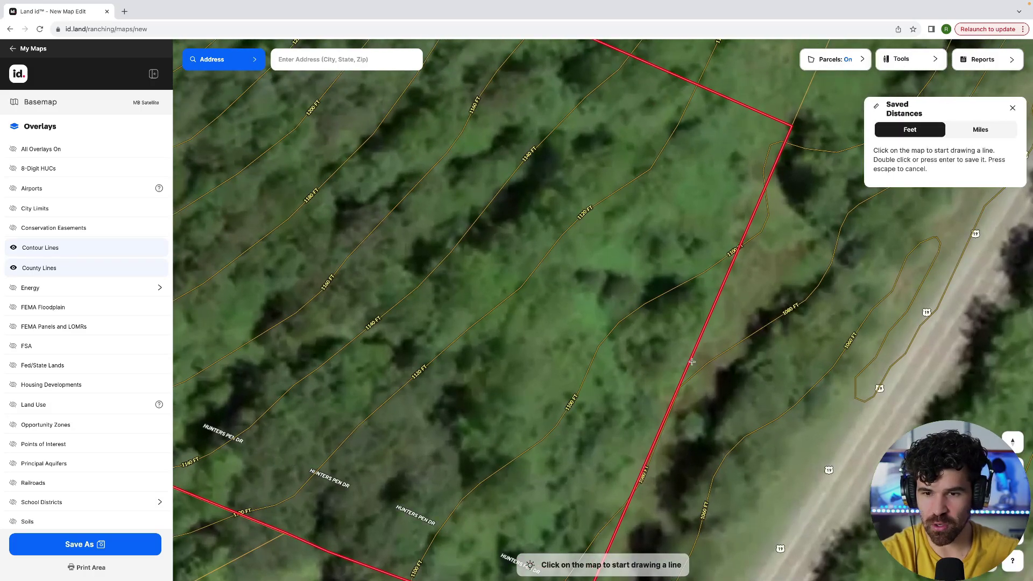
{"action": "left_click", "coordinate": [672, 382]}
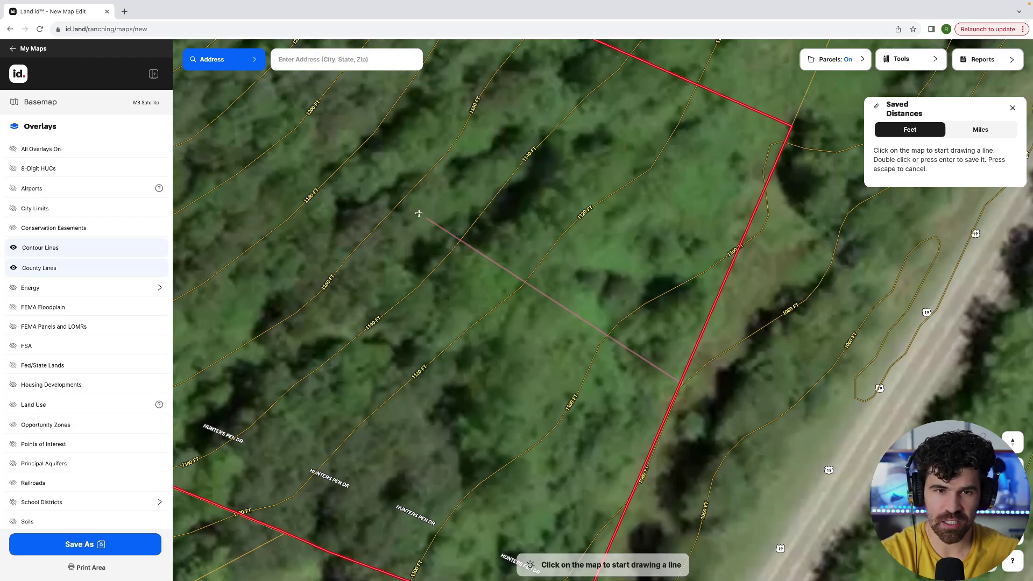
{"action": "left_click", "coordinate": [346, 161]}
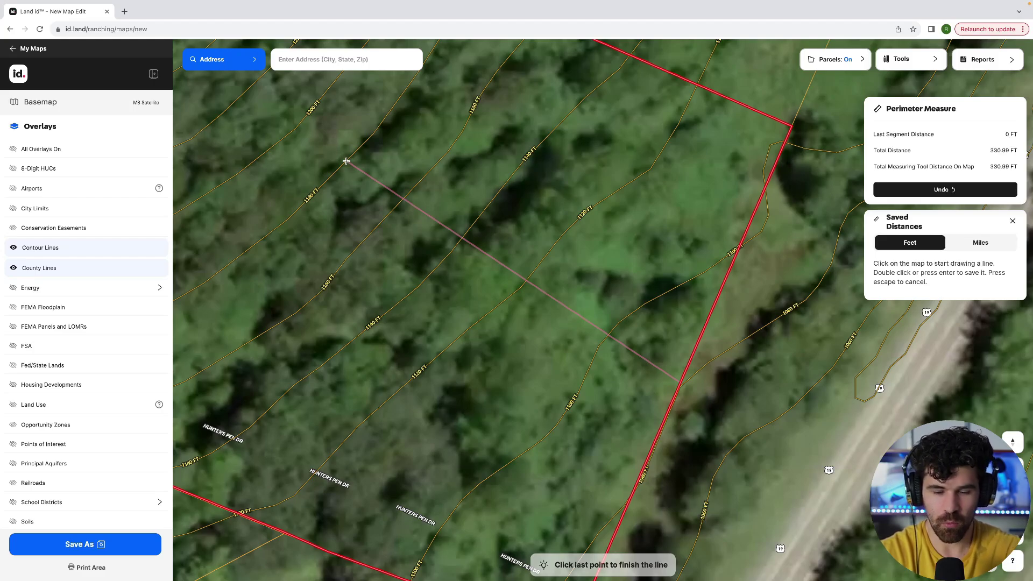
{"action": "key", "text": "Escape"}
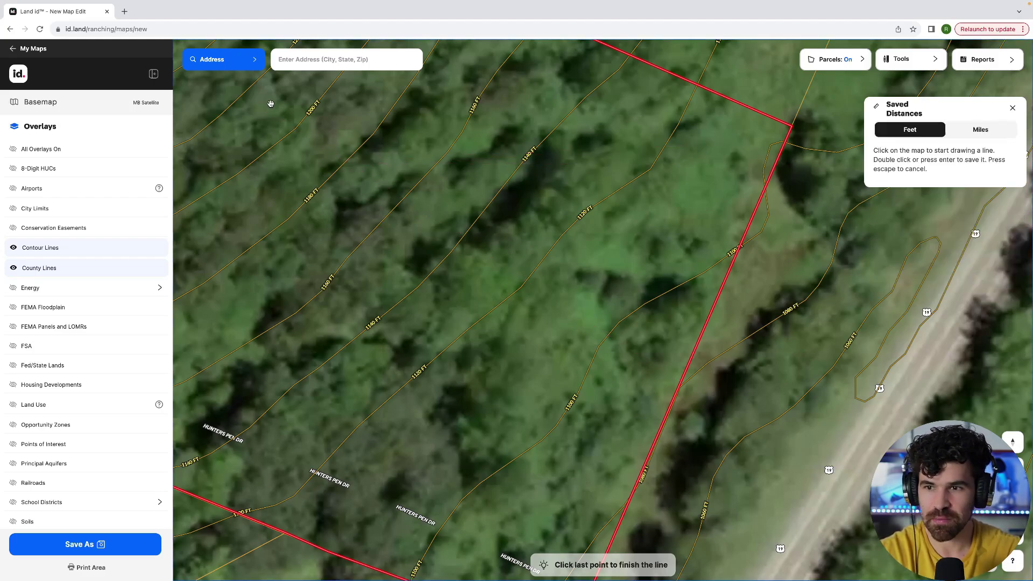
{"action": "left_click_drag", "start_coordinate": [914, 150], "coordinate": [856, 144]}
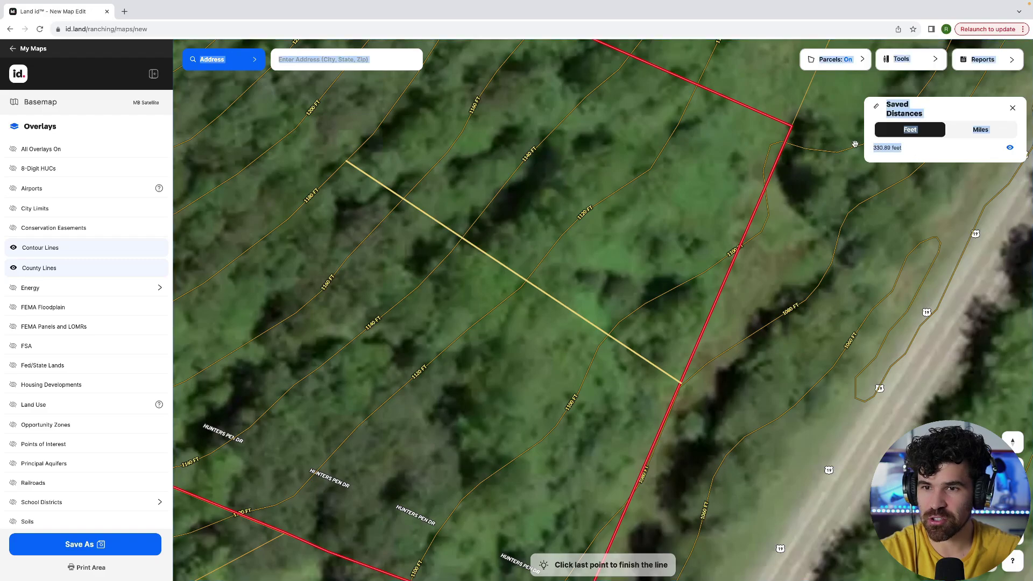
{"action": "left_click", "coordinate": [905, 152]}
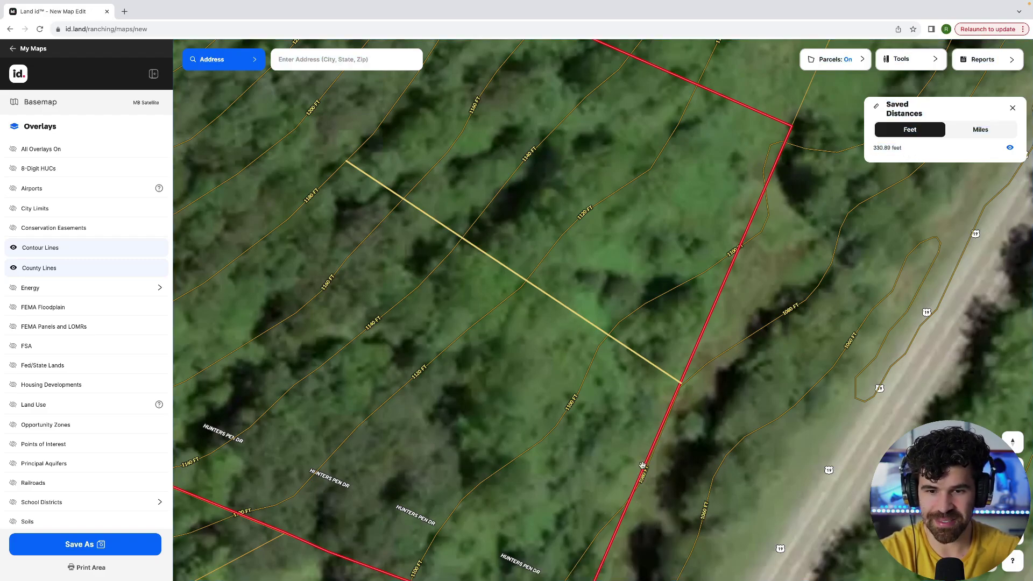
{"action": "scroll", "coordinate": [646, 454], "scroll_direction": "up", "scroll_amount": 3}
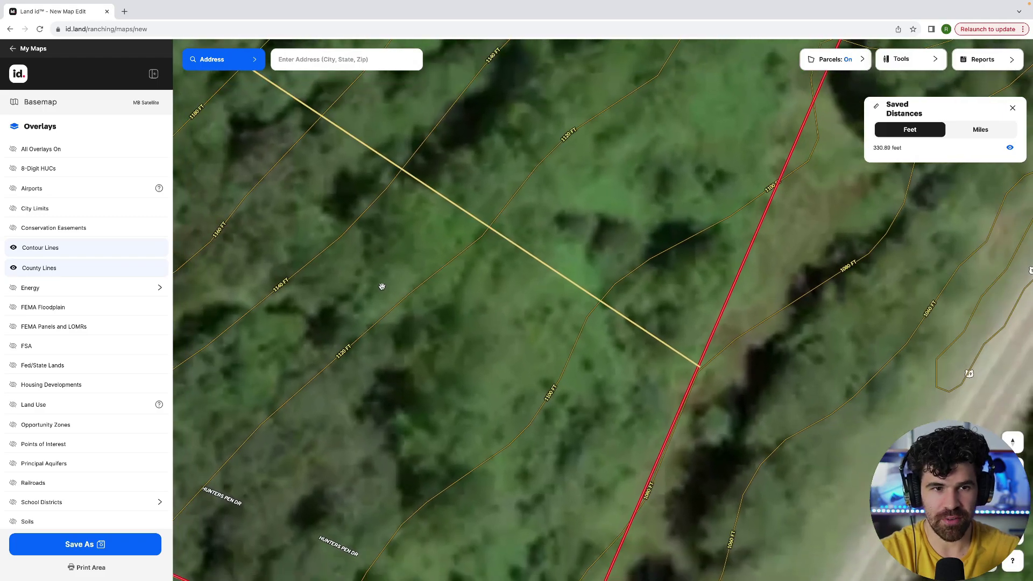
{"action": "left_click_drag", "start_coordinate": [382, 286], "coordinate": [513, 286]}
{"action": "scroll", "coordinate": [513, 286], "scroll_direction": "down", "scroll_amount": 1}
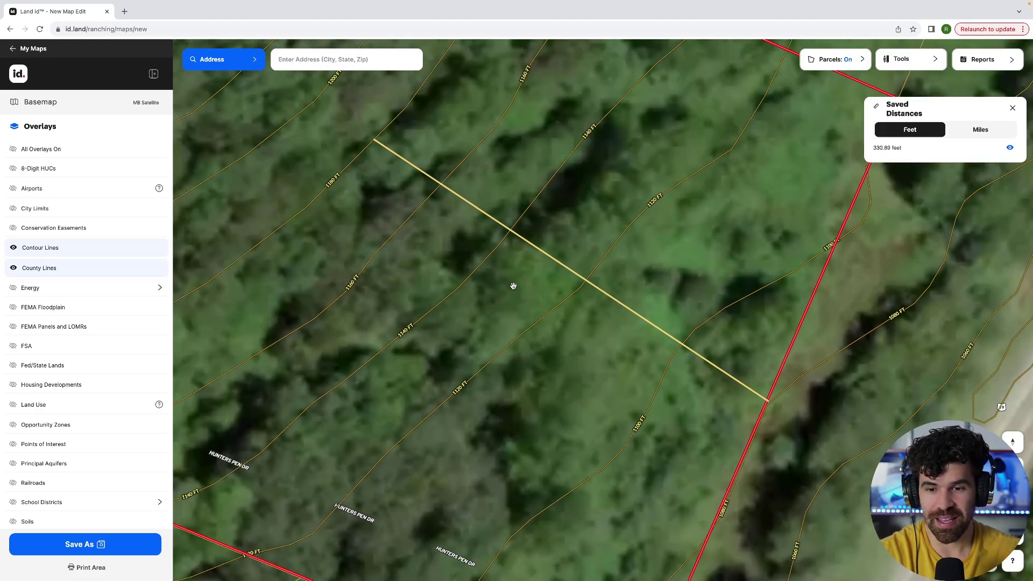
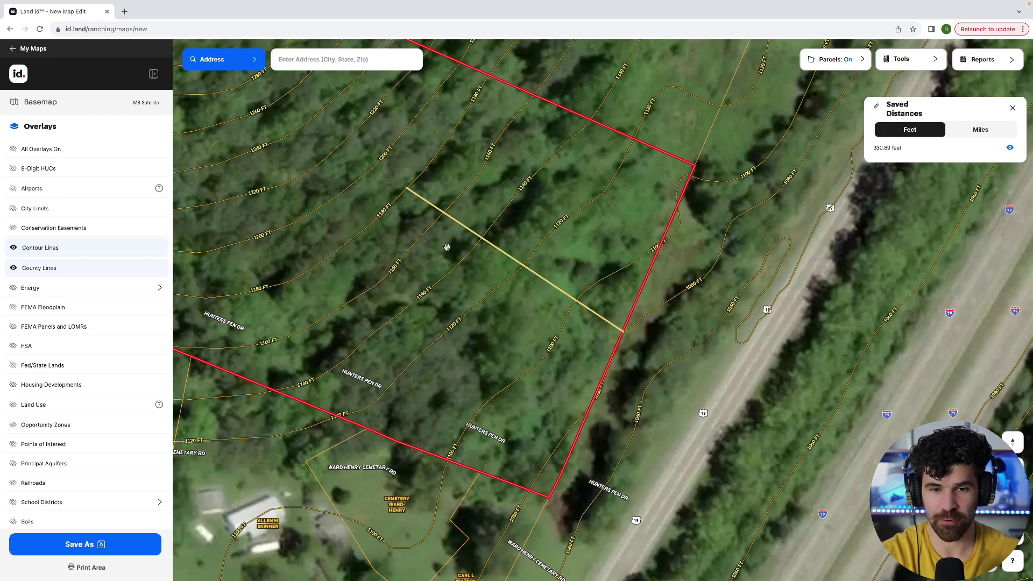
Close the saved distances and examine the mapped parcel's hillside and boundaries along US 19 in a tilted 3D view
{"action": "scroll", "coordinate": [446, 247], "scroll_direction": "down", "scroll_amount": 3}
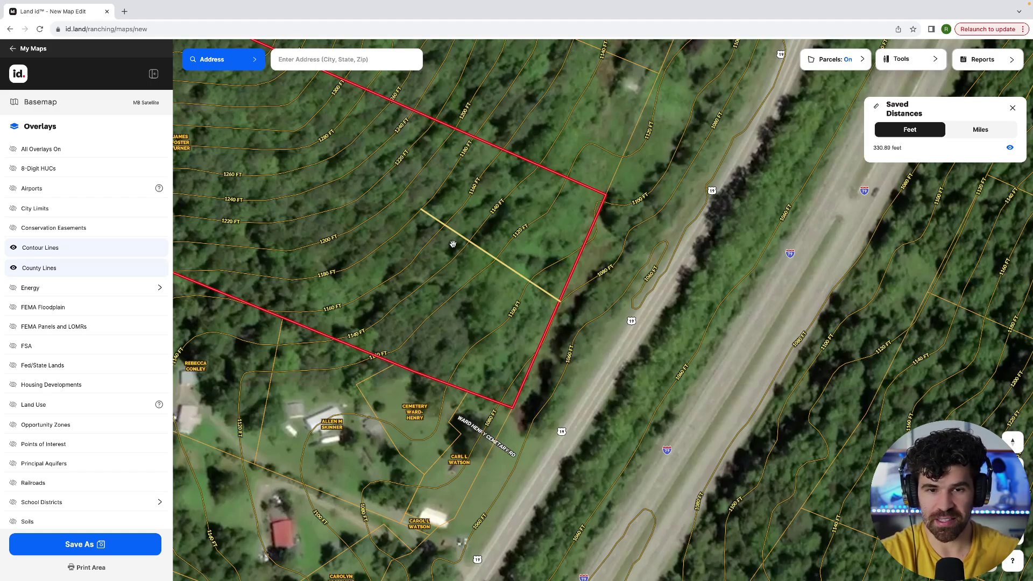
{"action": "left_click", "coordinate": [1012, 110]}
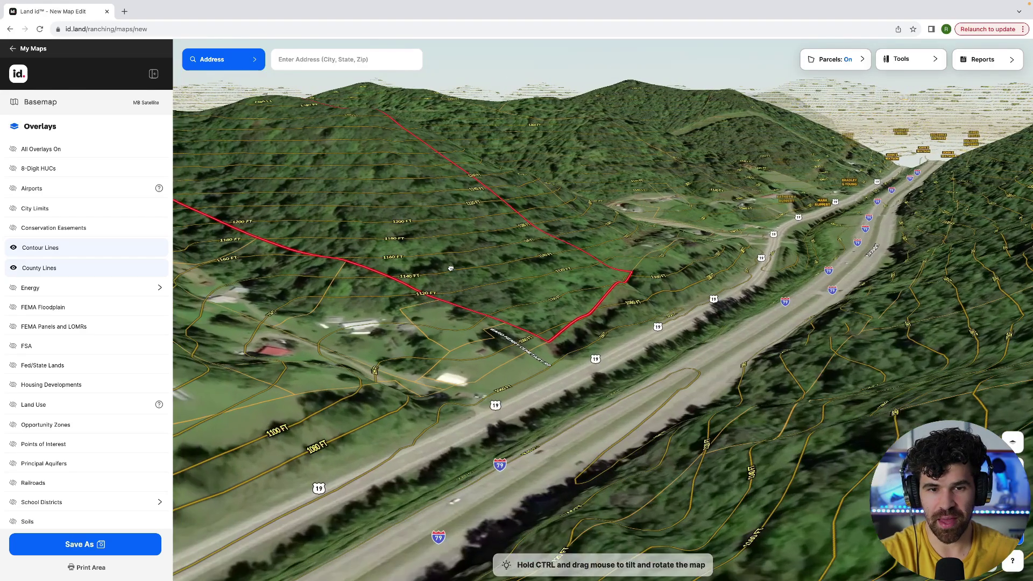
{"action": "left_click_drag", "start_coordinate": [451, 268], "coordinate": [508, 296]}
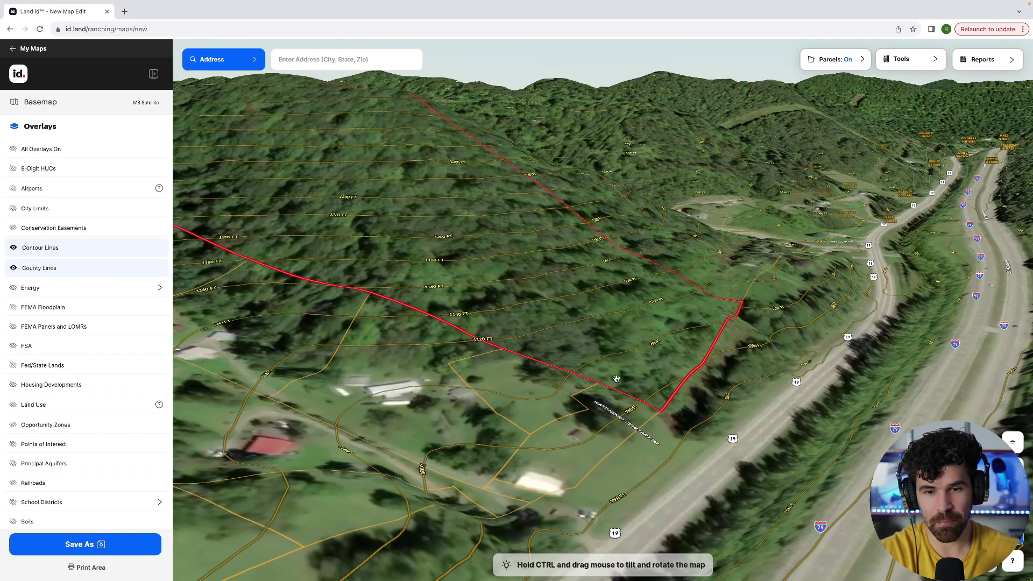
{"action": "left_click_drag", "start_coordinate": [534, 349], "coordinate": [698, 323]}
{"action": "left_click_drag", "start_coordinate": [486, 299], "coordinate": [465, 331]}
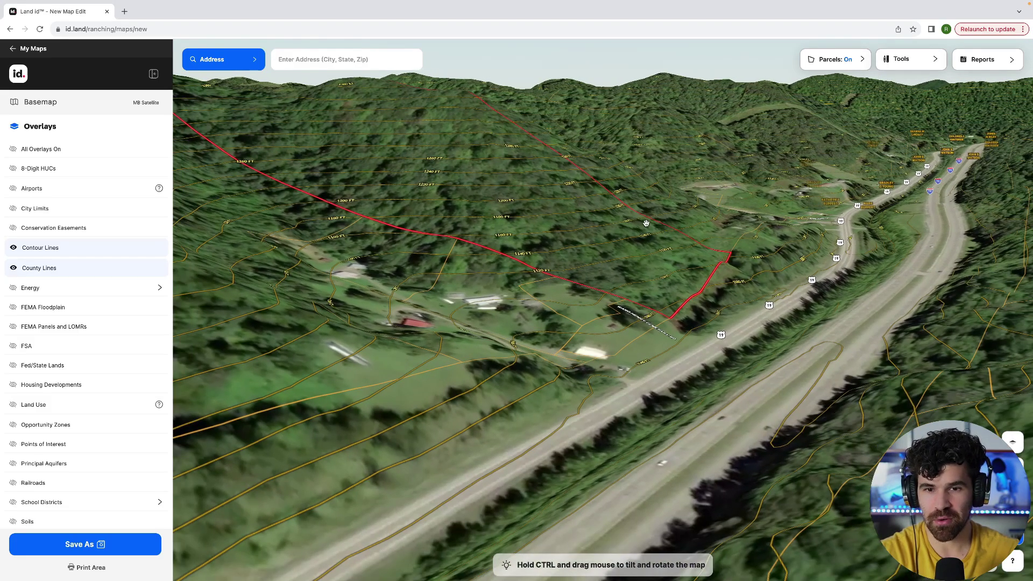
{"action": "left_click_drag", "start_coordinate": [646, 223], "coordinate": [639, 273]}
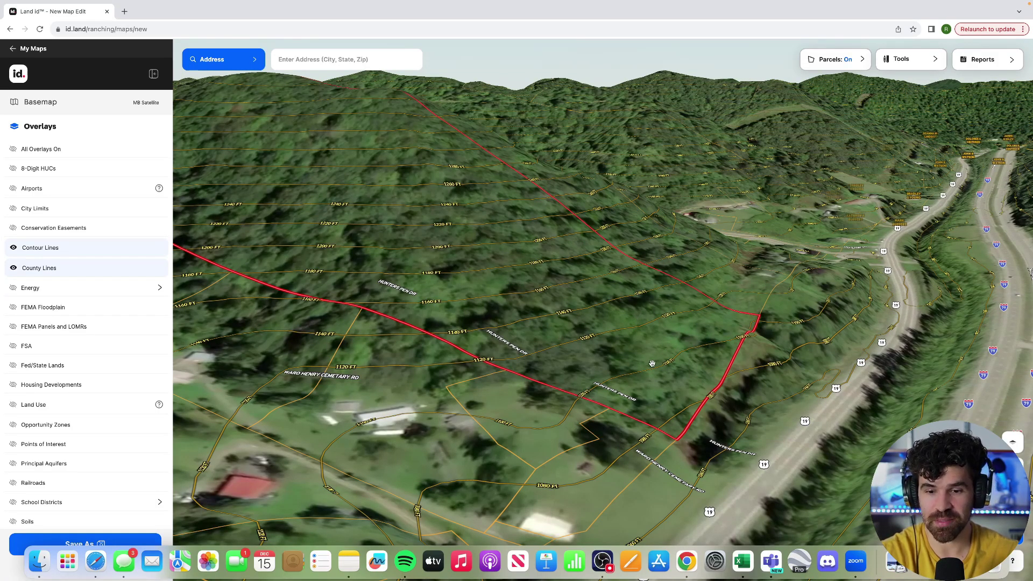
Return to the top-down map and view the parcel information of the mapped wooded parcel, closing it when done
{"action": "key", "text": "ctrl+super+f"}
{"action": "left_click", "coordinate": [411, 322]}
{"action": "left_click", "coordinate": [445, 269]}
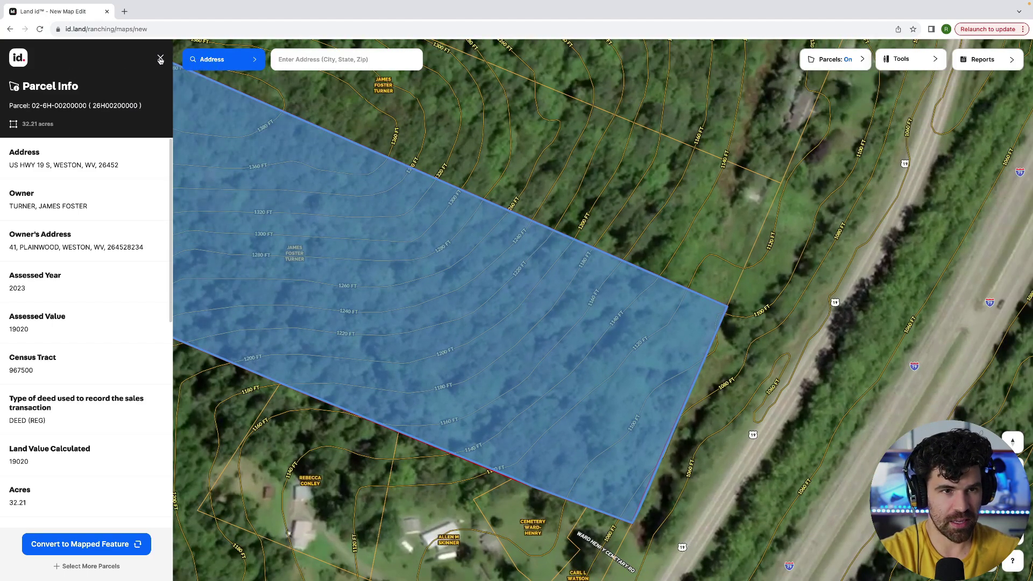
{"action": "left_click", "coordinate": [159, 59]}
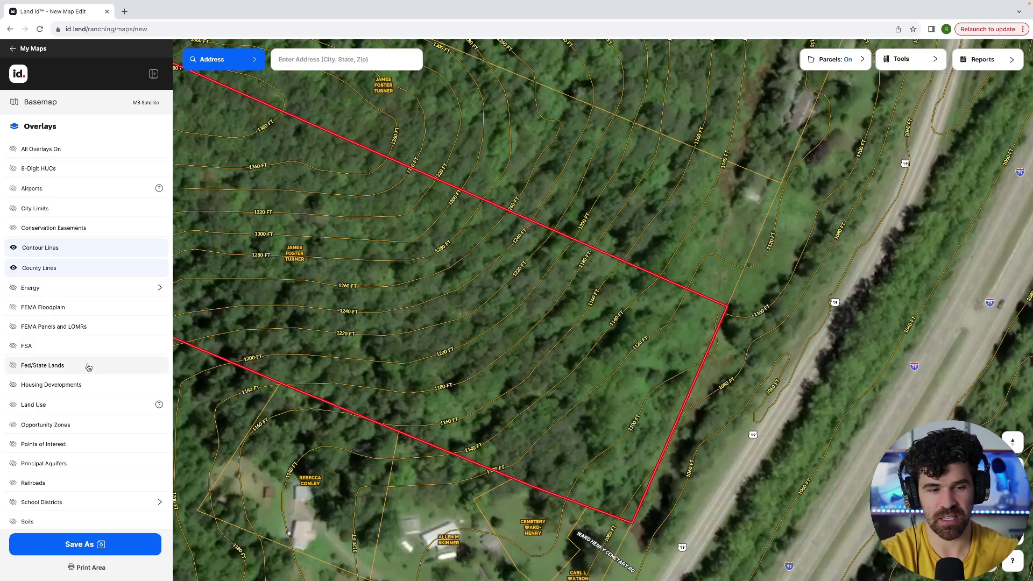
Save the map under the name "Youtube Slope video" with West Virginia as the state
{"action": "left_click", "coordinate": [100, 545]}
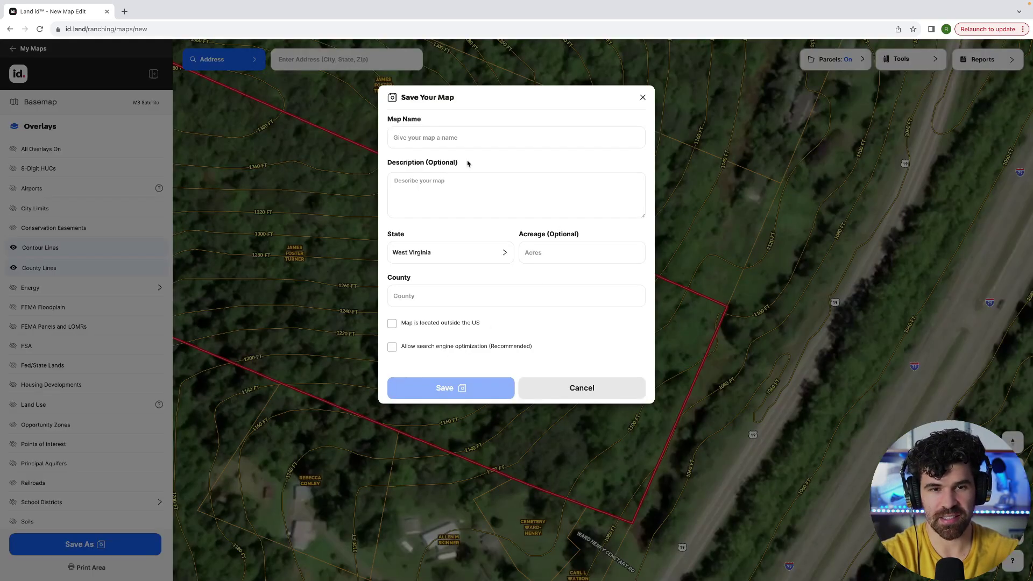
{"action": "left_click", "coordinate": [466, 139]}
{"action": "type", "text": "Youtube Slope video"}
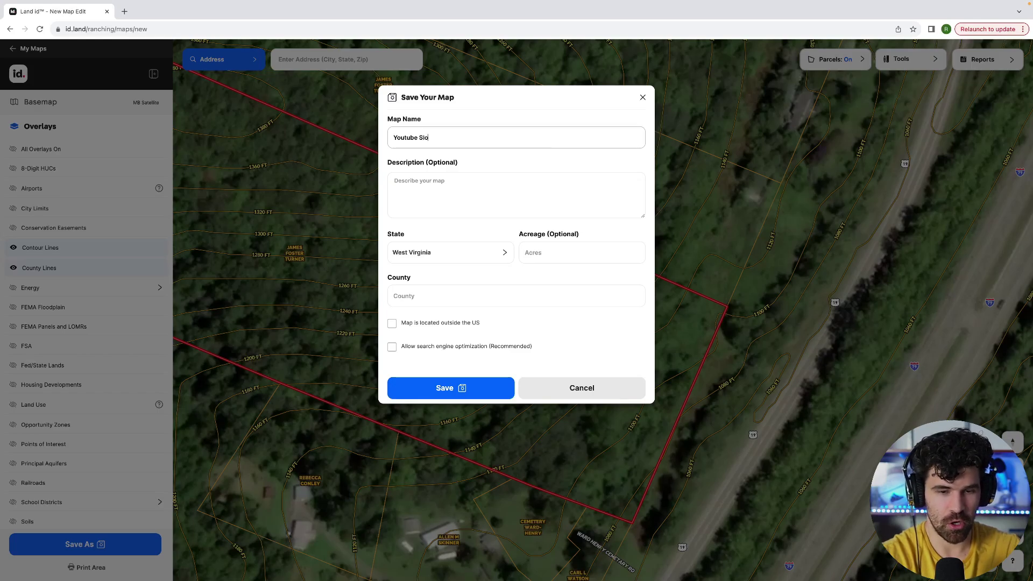
{"action": "left_click", "coordinate": [451, 386]}
{"action": "left_click", "coordinate": [135, 29]}
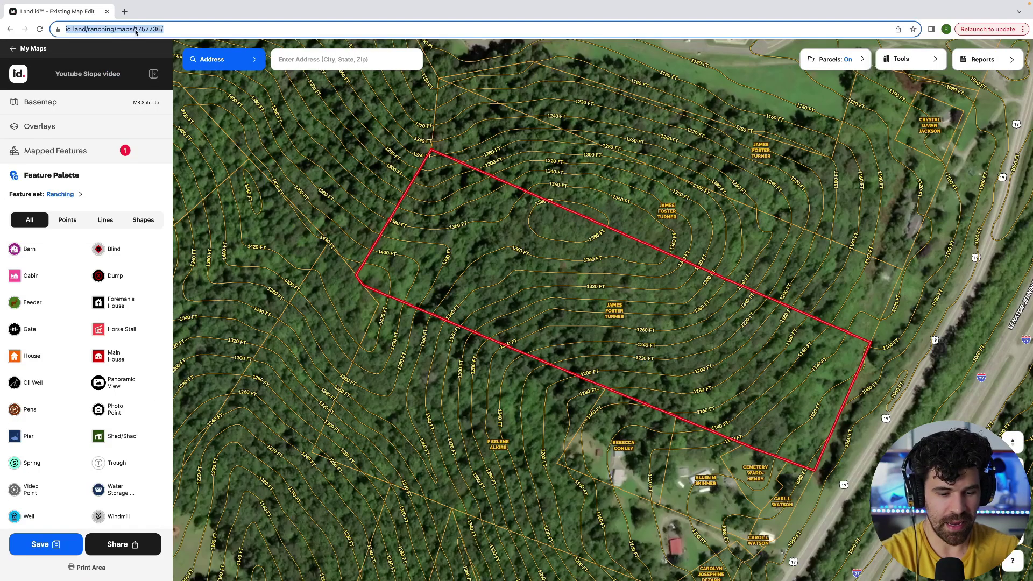
{"action": "type", "text": "id.land"}
{"action": "key", "text": "Return"}
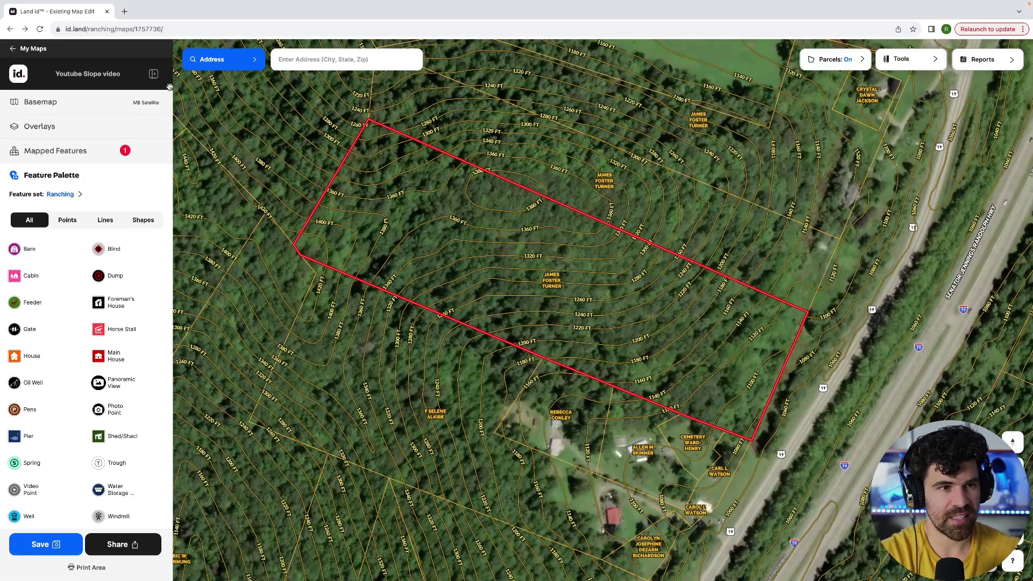
Leave the map for the My Maps dashboard and switch to Google Earth with Youtube Slope video_.kml loaded
{"action": "left_click", "coordinate": [12, 49]}
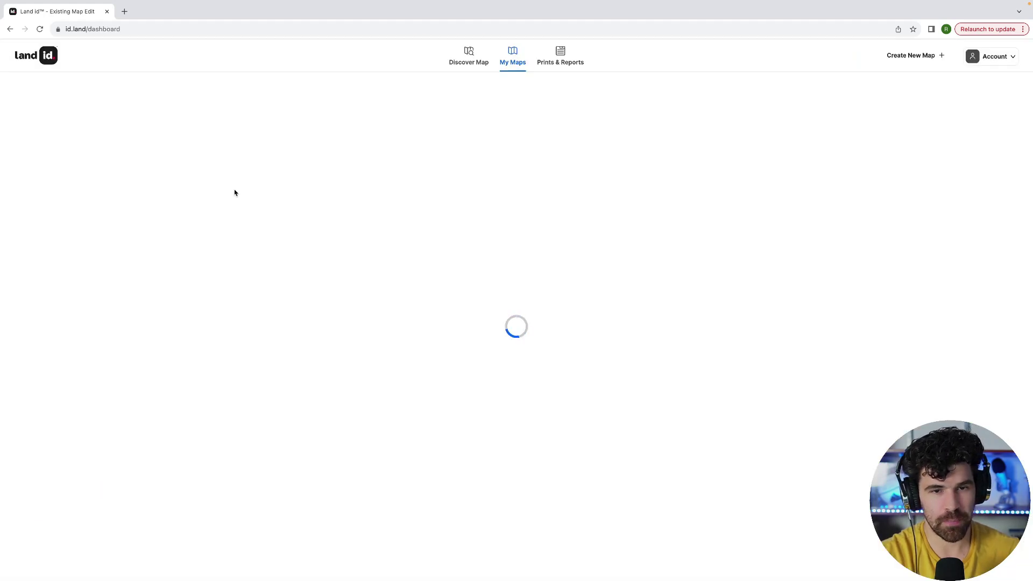
{"action": "key", "text": "ctrl+f"}
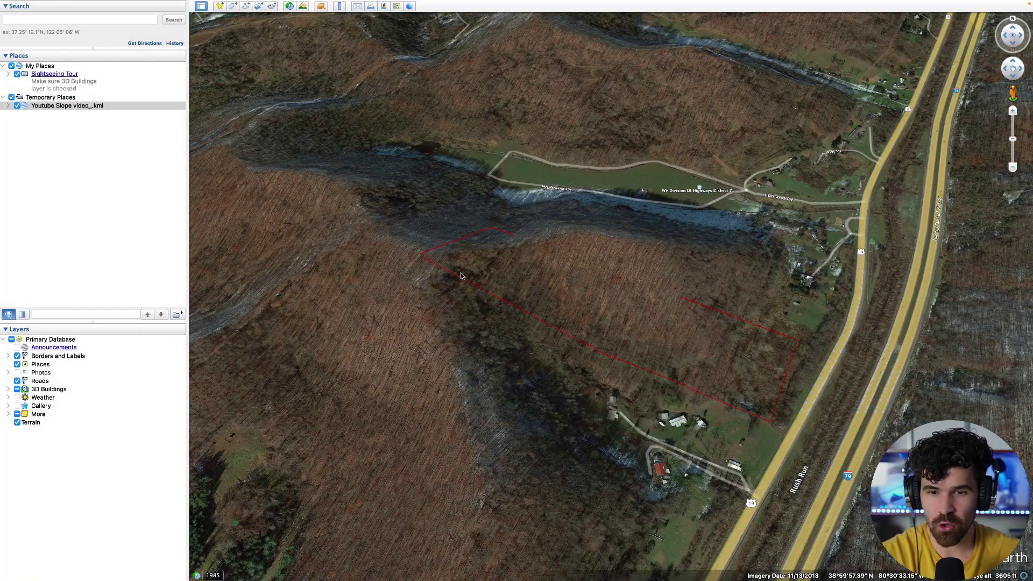
Examine the terrain of the outlined parcel and its surroundings west of US 19 in the 3D view
{"action": "left_click_drag", "start_coordinate": [712, 287], "coordinate": [670, 288]}
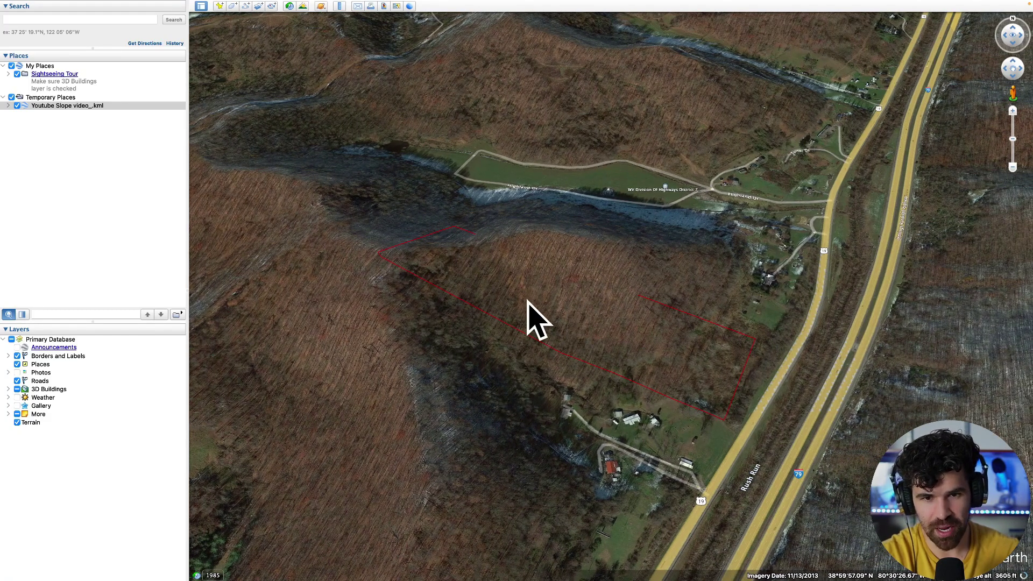
{"action": "scroll", "coordinate": [570, 297], "scroll_direction": "up", "scroll_amount": 3}
{"action": "scroll", "coordinate": [571, 297], "scroll_direction": "down", "scroll_amount": 3}
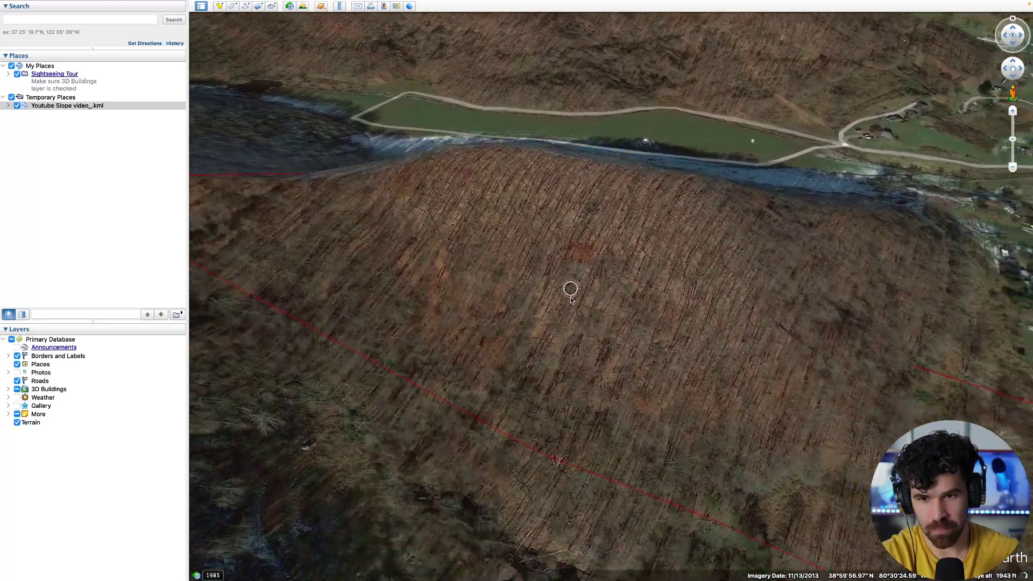
{"action": "left_click_drag", "start_coordinate": [555, 309], "coordinate": [470, 303]}
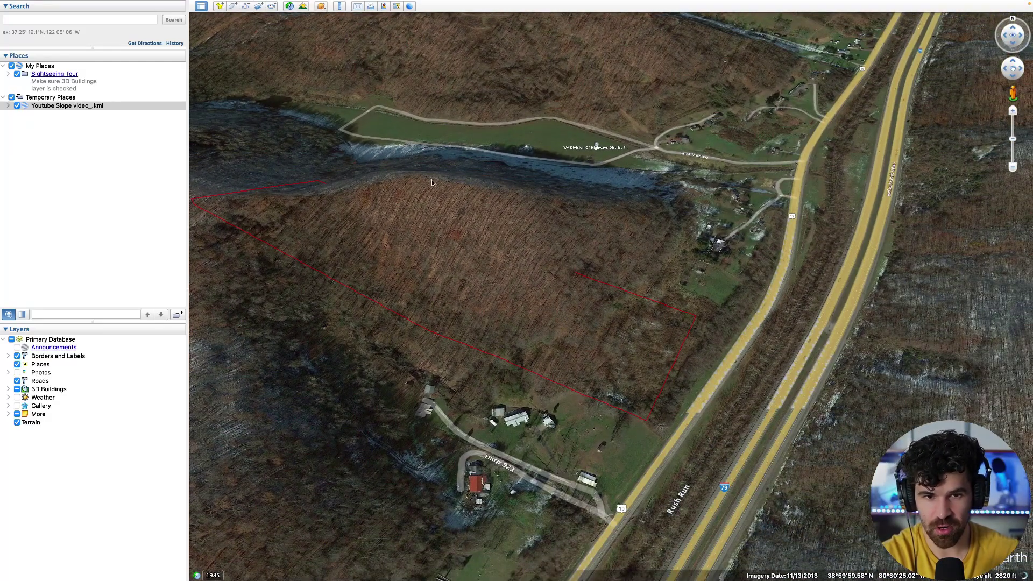
{"action": "left_click_drag", "start_coordinate": [519, 280], "coordinate": [473, 260]}
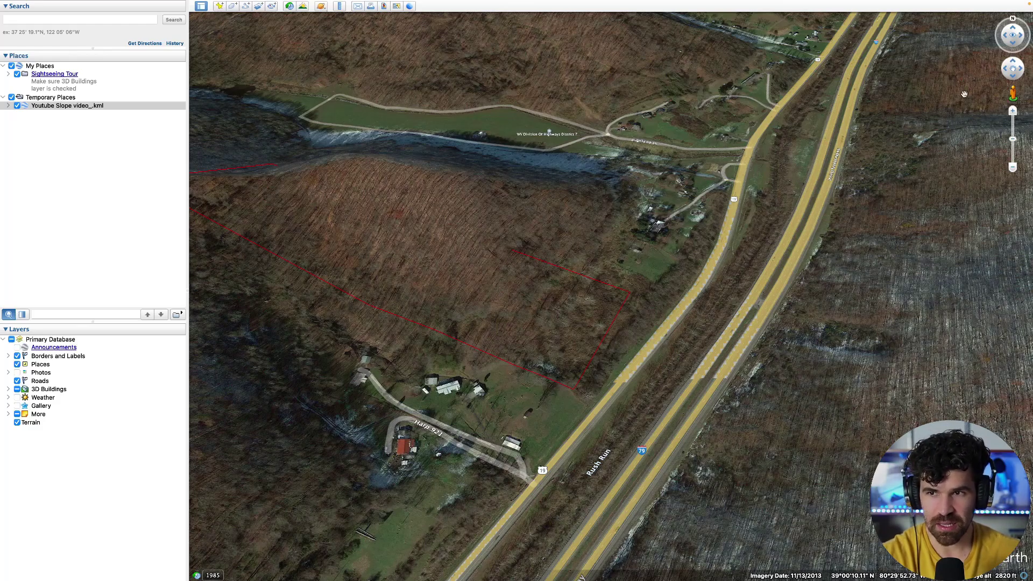
Enter Street View on US 19 beside the parcel, look at its wooded roadside frontage, and return to the aerial view
{"action": "left_click_drag", "start_coordinate": [1013, 94], "coordinate": [643, 343]}
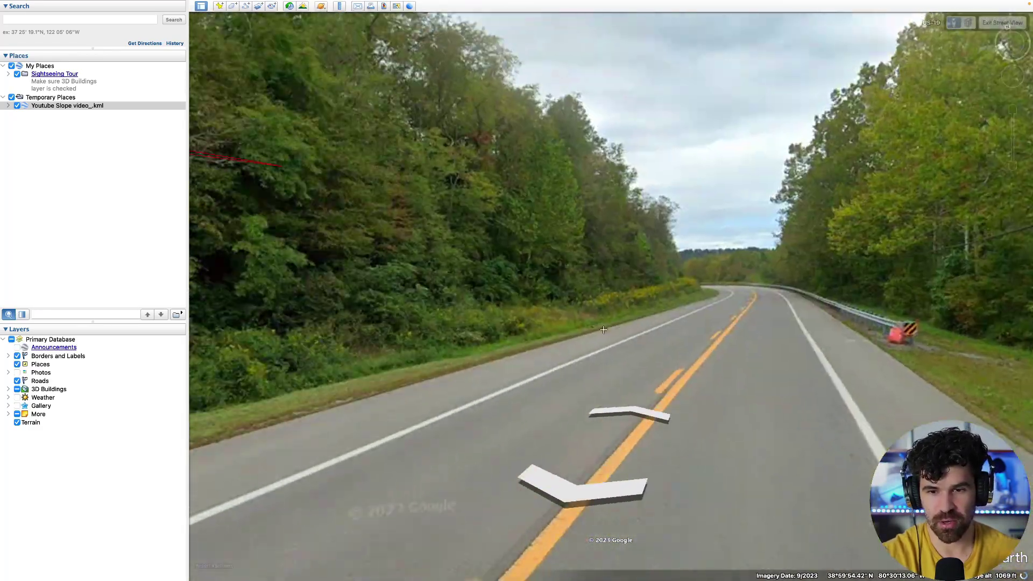
{"action": "left_click_drag", "start_coordinate": [604, 329], "coordinate": [794, 323]}
{"action": "left_click_drag", "start_coordinate": [442, 298], "coordinate": [614, 71]}
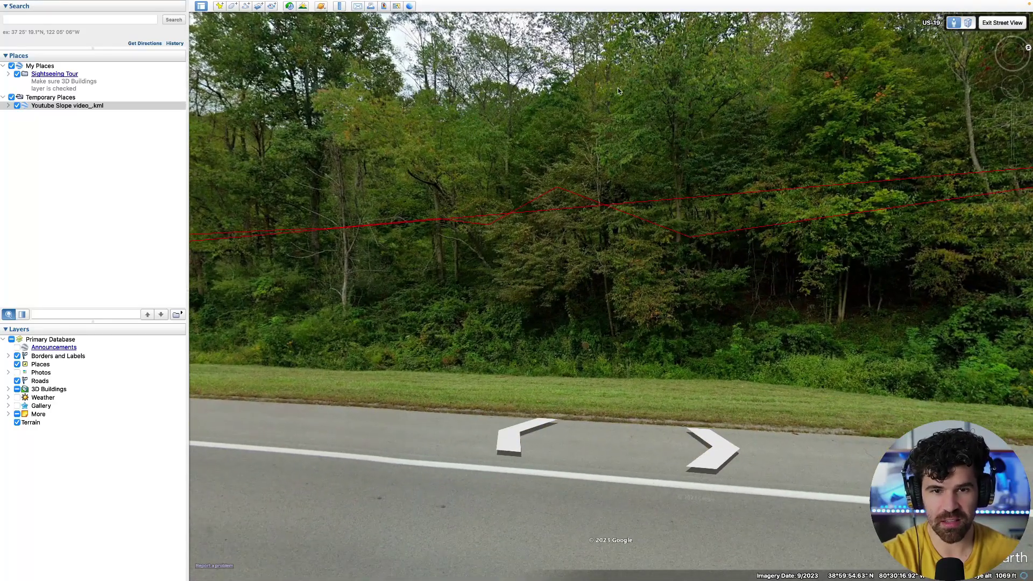
{"action": "left_click_drag", "start_coordinate": [649, 304], "coordinate": [601, 298]}
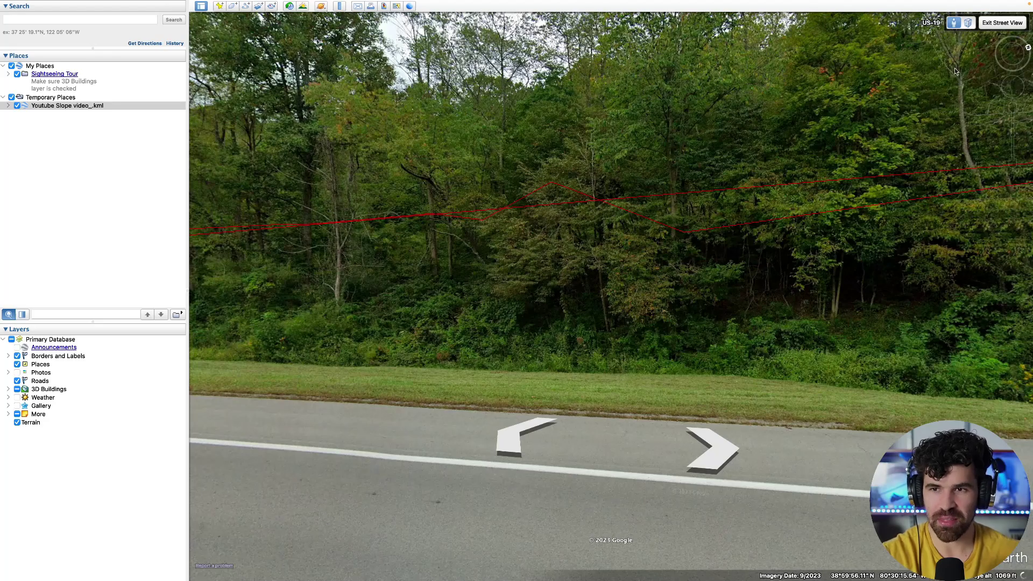
{"action": "left_click", "coordinate": [1003, 23]}
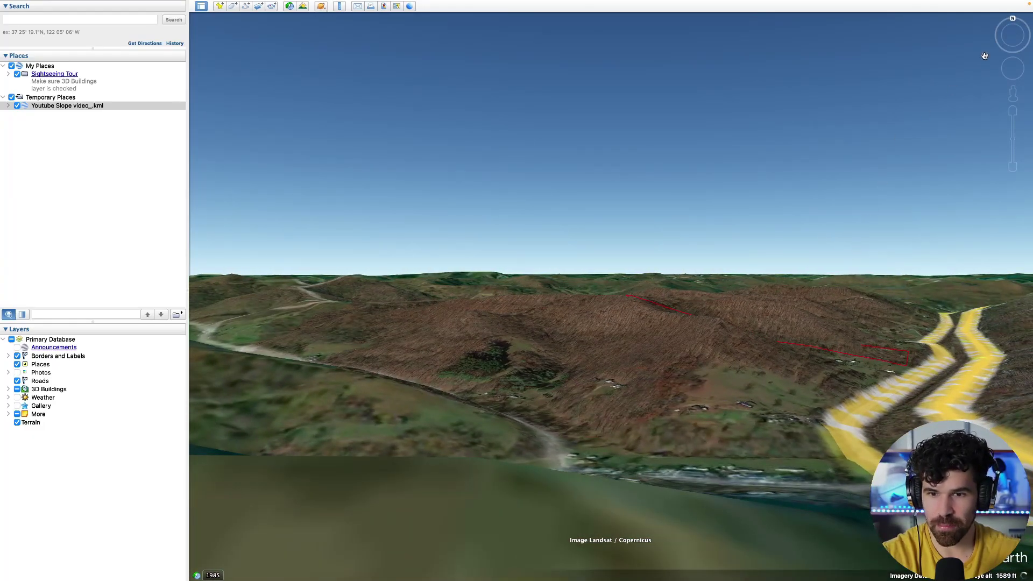
Measure a ruler path about 997 ft long from the parcel's lower middle slope up to the ridge top, with its elevation profile shown
{"action": "left_click", "coordinate": [1012, 30]}
{"action": "left_click_drag", "start_coordinate": [1013, 30], "coordinate": [833, 115]}
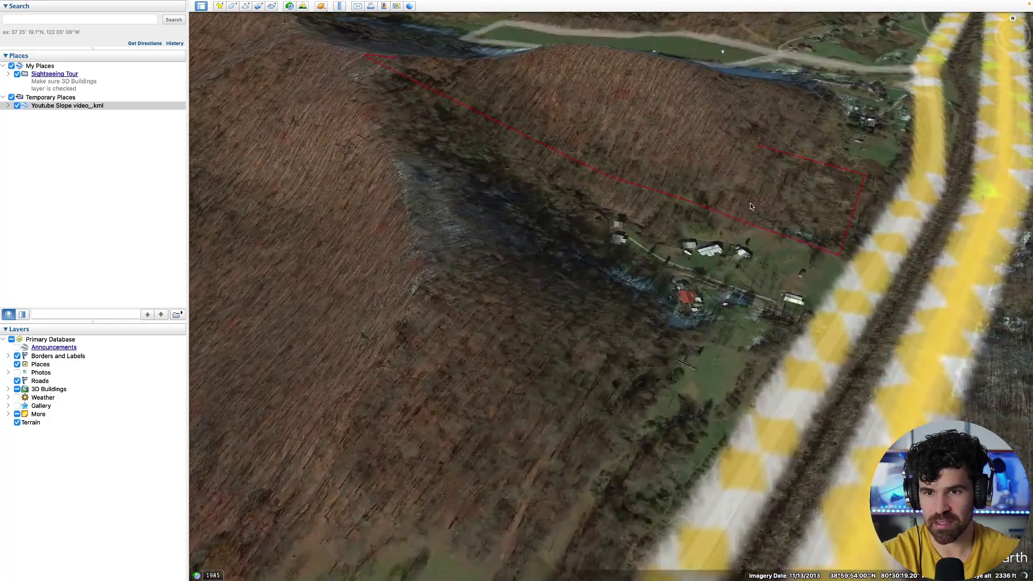
{"action": "left_click_drag", "start_coordinate": [750, 206], "coordinate": [693, 294]}
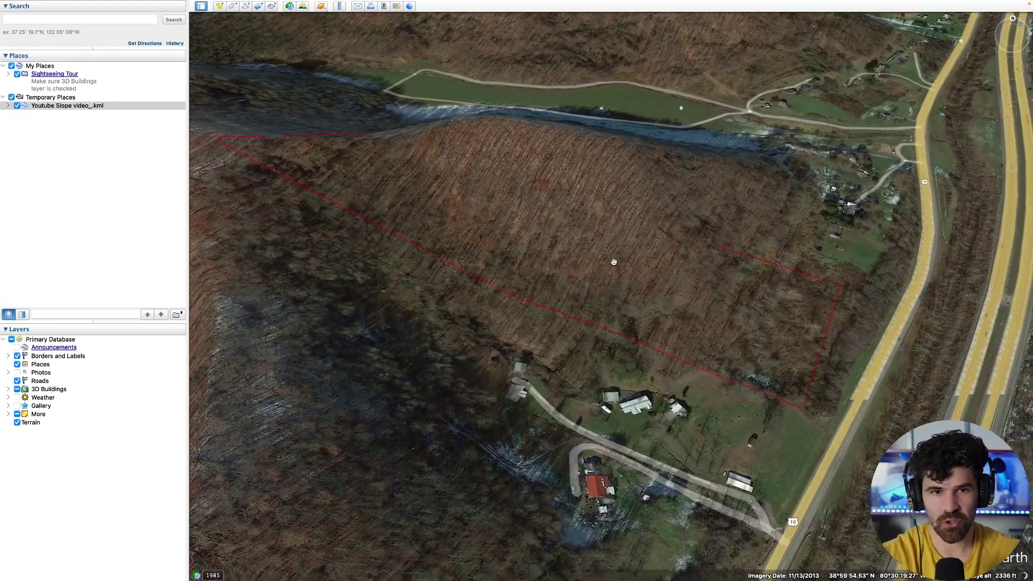
{"action": "left_click", "coordinate": [341, 7]}
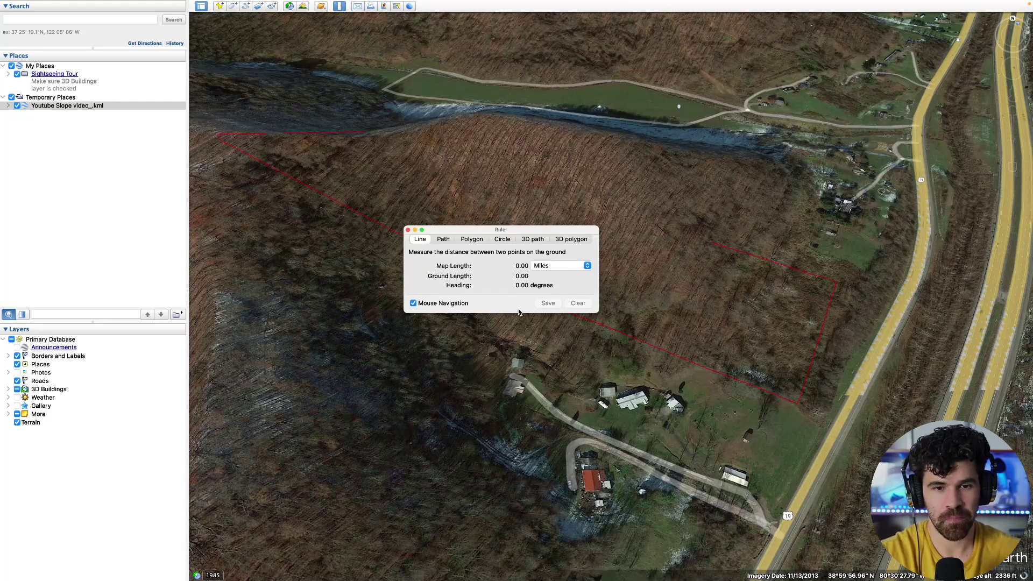
{"action": "left_click", "coordinate": [443, 240]}
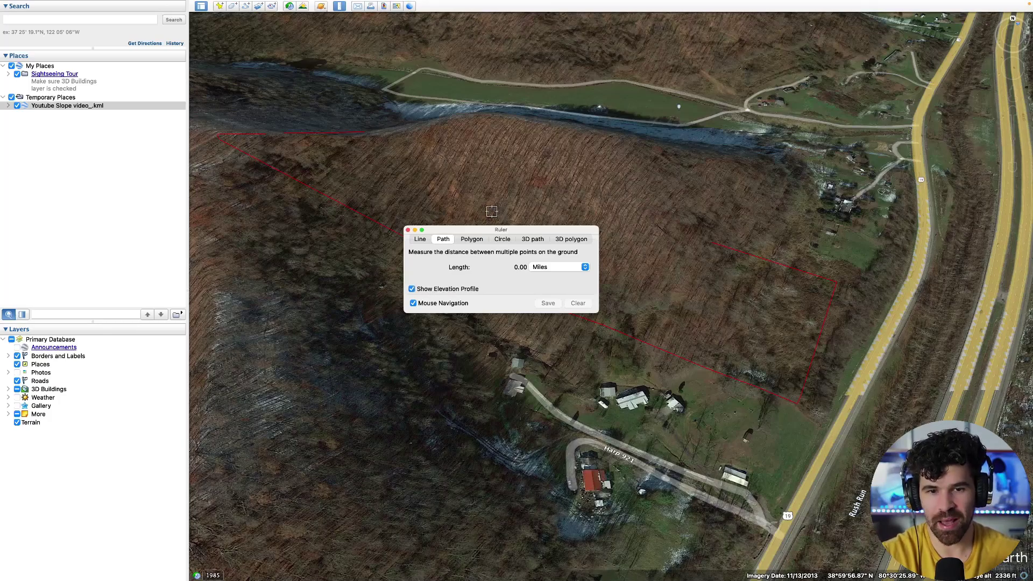
{"action": "left_click_drag", "start_coordinate": [498, 232], "coordinate": [128, 156]}
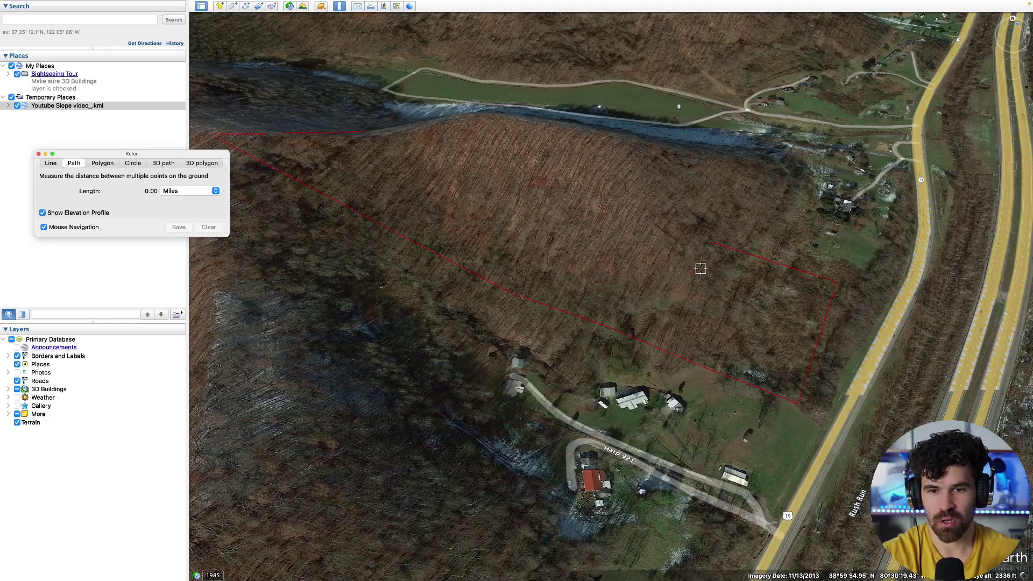
{"action": "left_click", "coordinate": [680, 292]}
{"action": "left_click", "coordinate": [425, 133]}
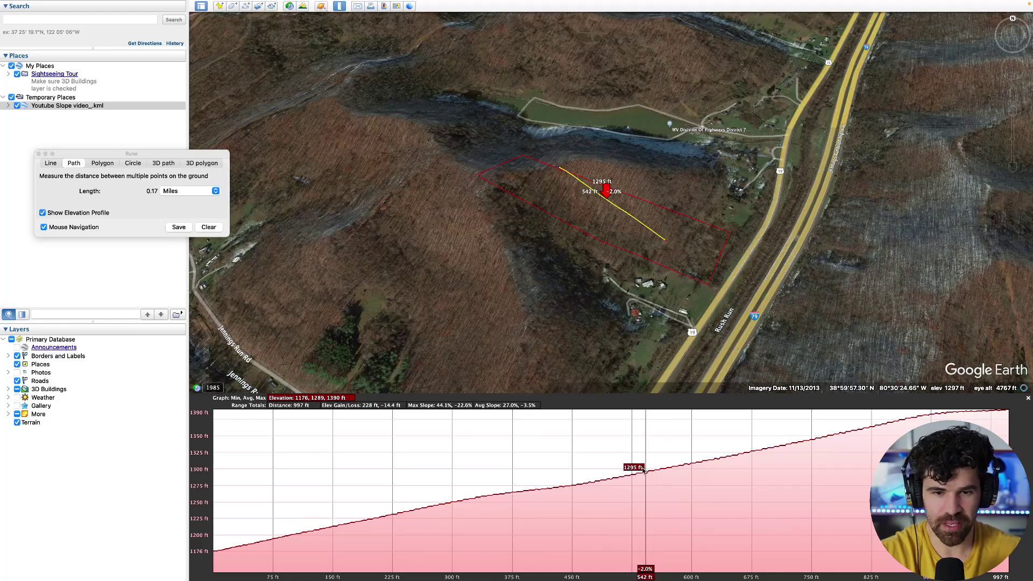
Clear the ridge path and measure a new one about 434 ft long between the parcel's eastern boundary and the slope above, with its elevation profile
{"action": "left_click", "coordinate": [211, 229]}
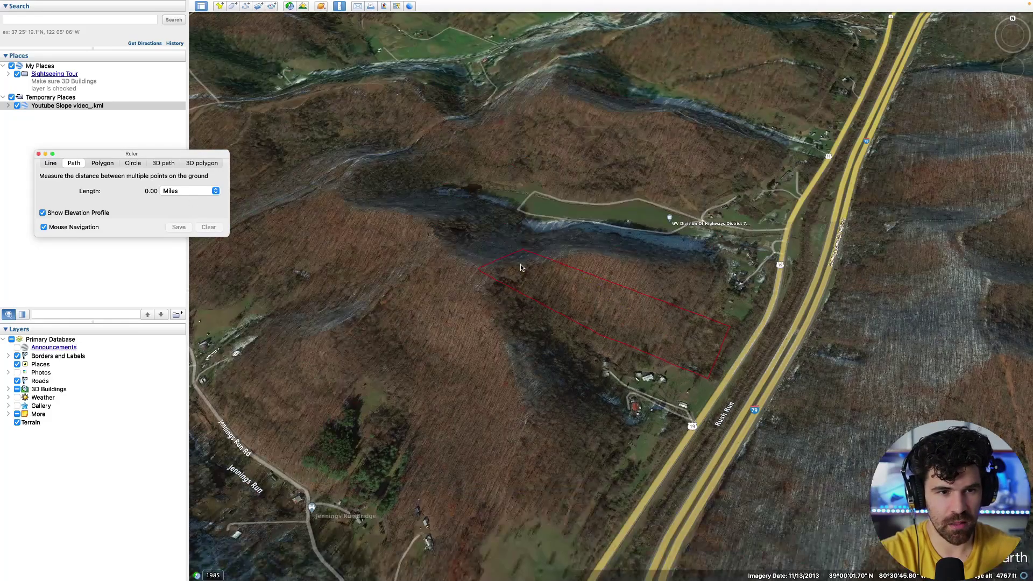
{"action": "scroll", "coordinate": [688, 330], "scroll_direction": "up", "scroll_amount": 5}
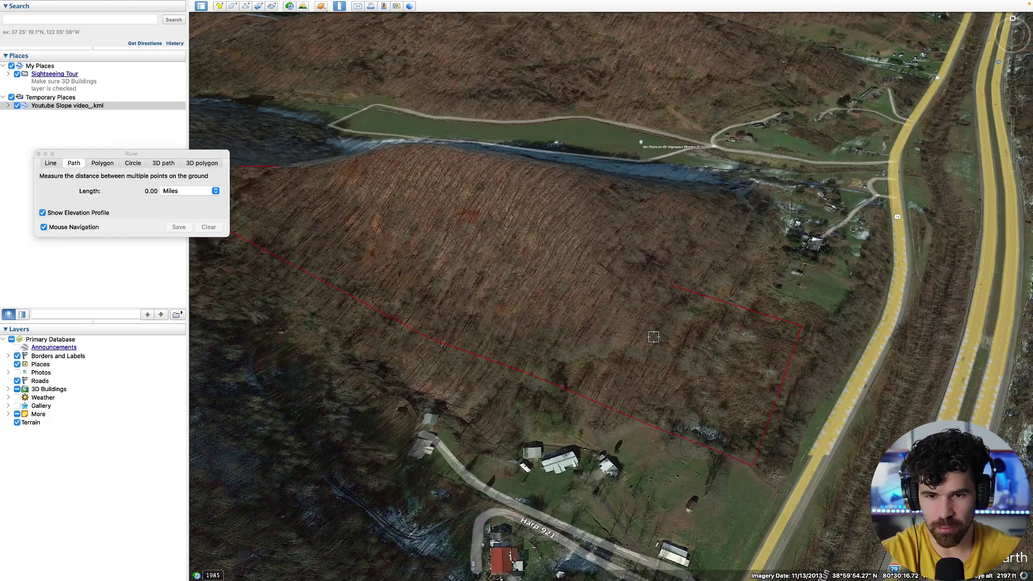
{"action": "left_click", "coordinate": [620, 325]}
{"action": "left_click", "coordinate": [703, 359]}
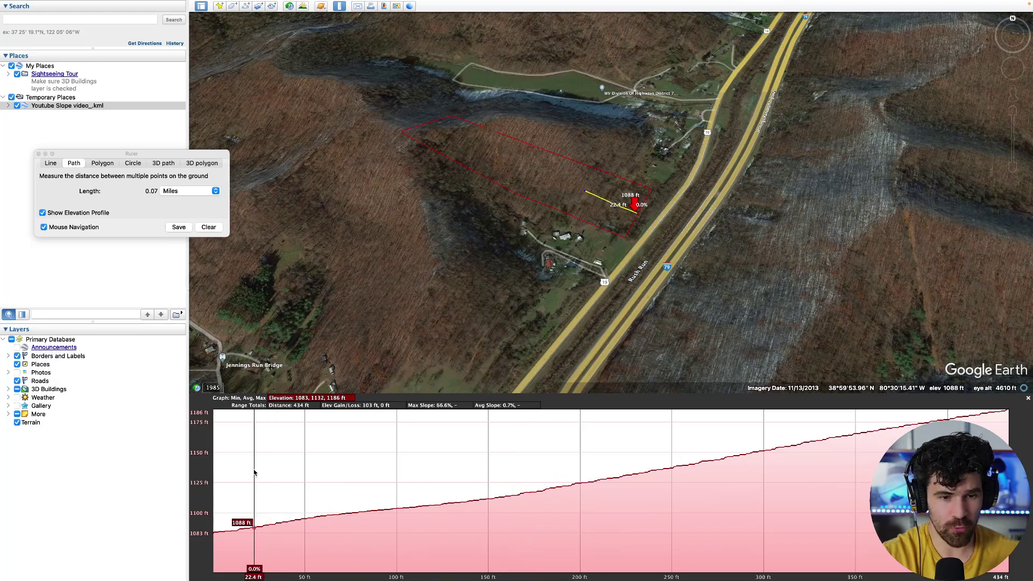
{"action": "scroll", "coordinate": [629, 210], "scroll_direction": "up", "scroll_amount": 5}
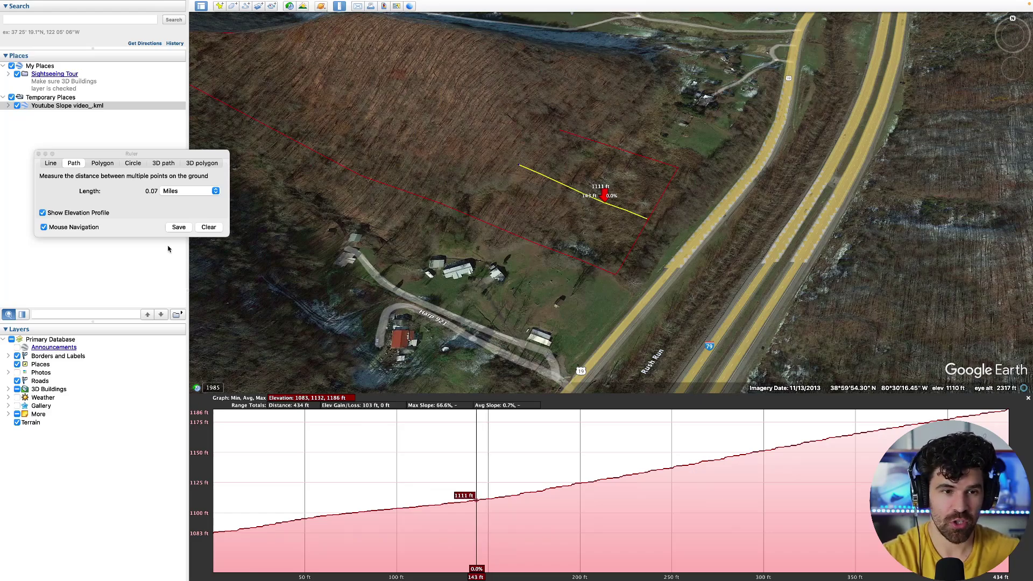
Clear the uphill path and measure one about 479 ft long across the lower slope, roughly parallel to the eastern boundary, with its elevation profile
{"action": "left_click", "coordinate": [208, 227]}
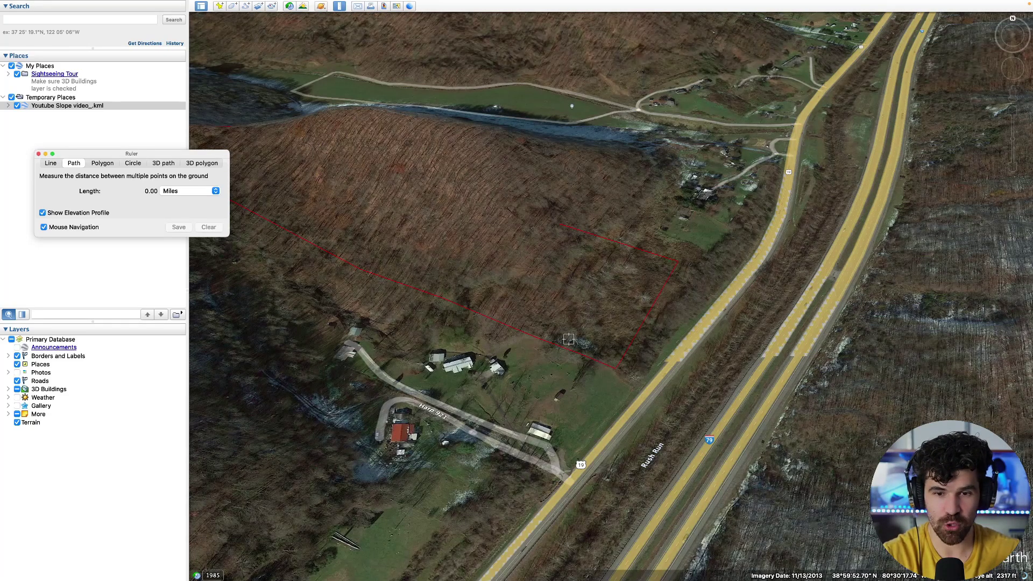
{"action": "left_click", "coordinate": [630, 248]}
{"action": "left_click", "coordinate": [591, 347]}
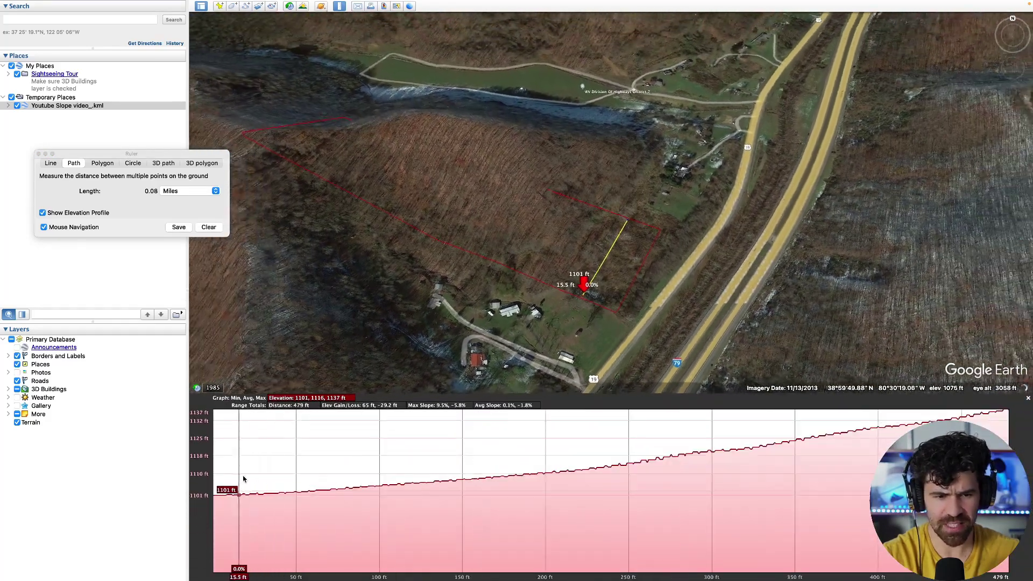